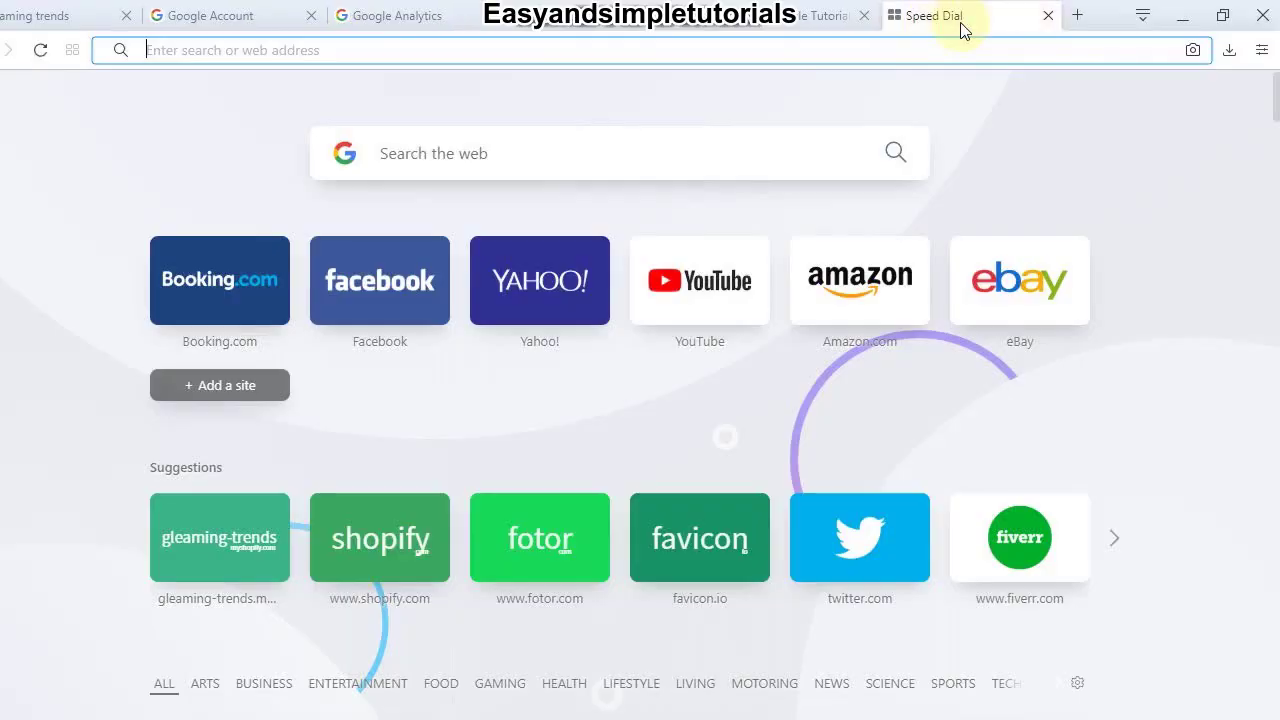
# Step: Open the Shopify website and continue to the login for the gleaming-trends store
pyautogui.click(378, 549)
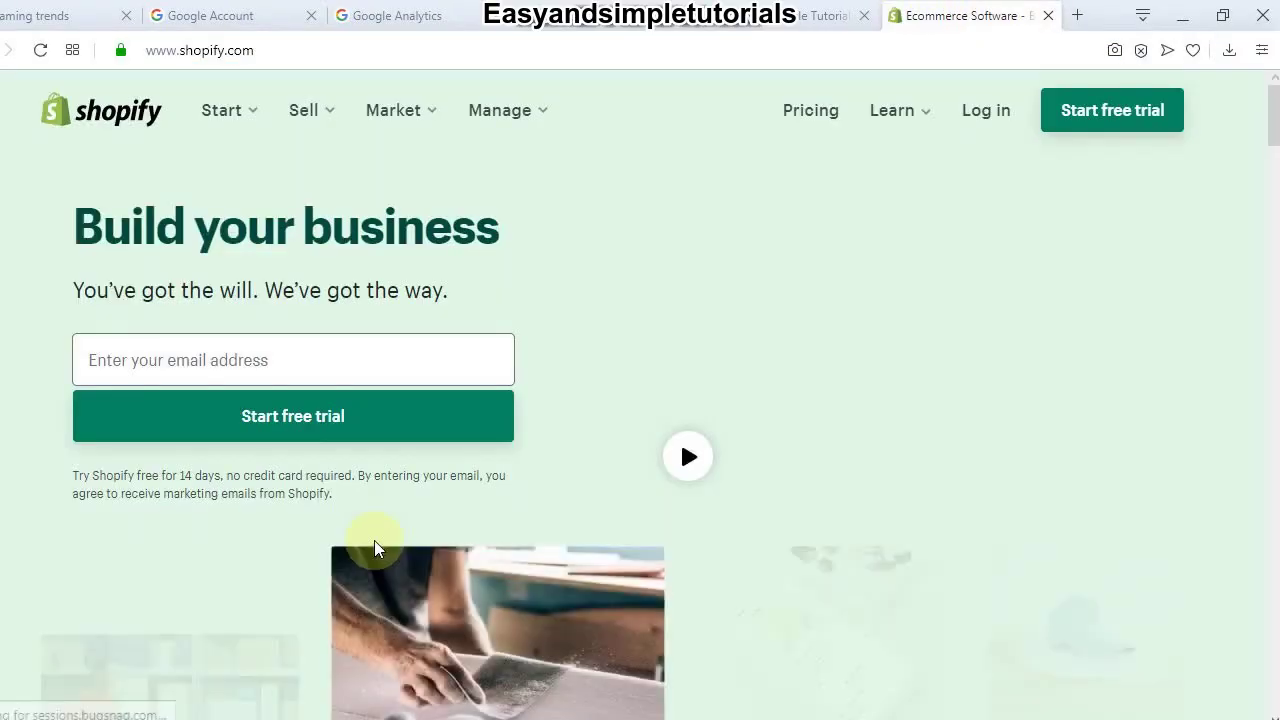
pyautogui.click(981, 112)
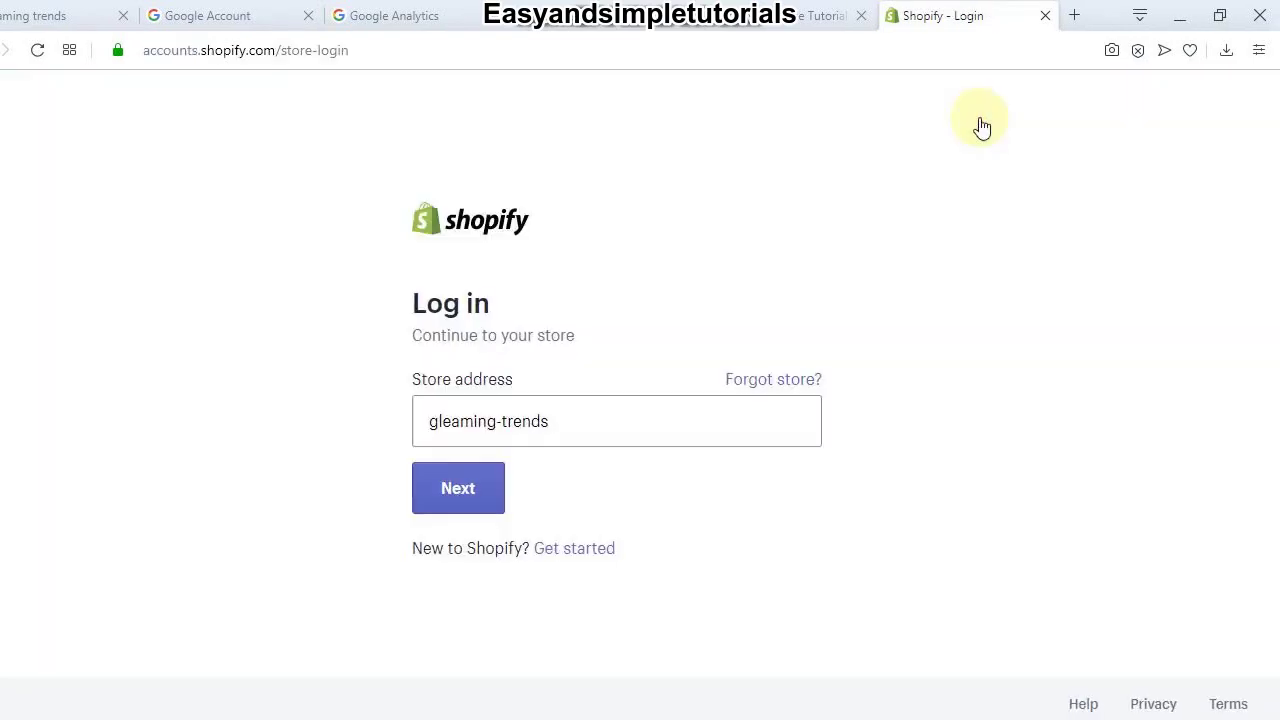
pyautogui.click(490, 491)
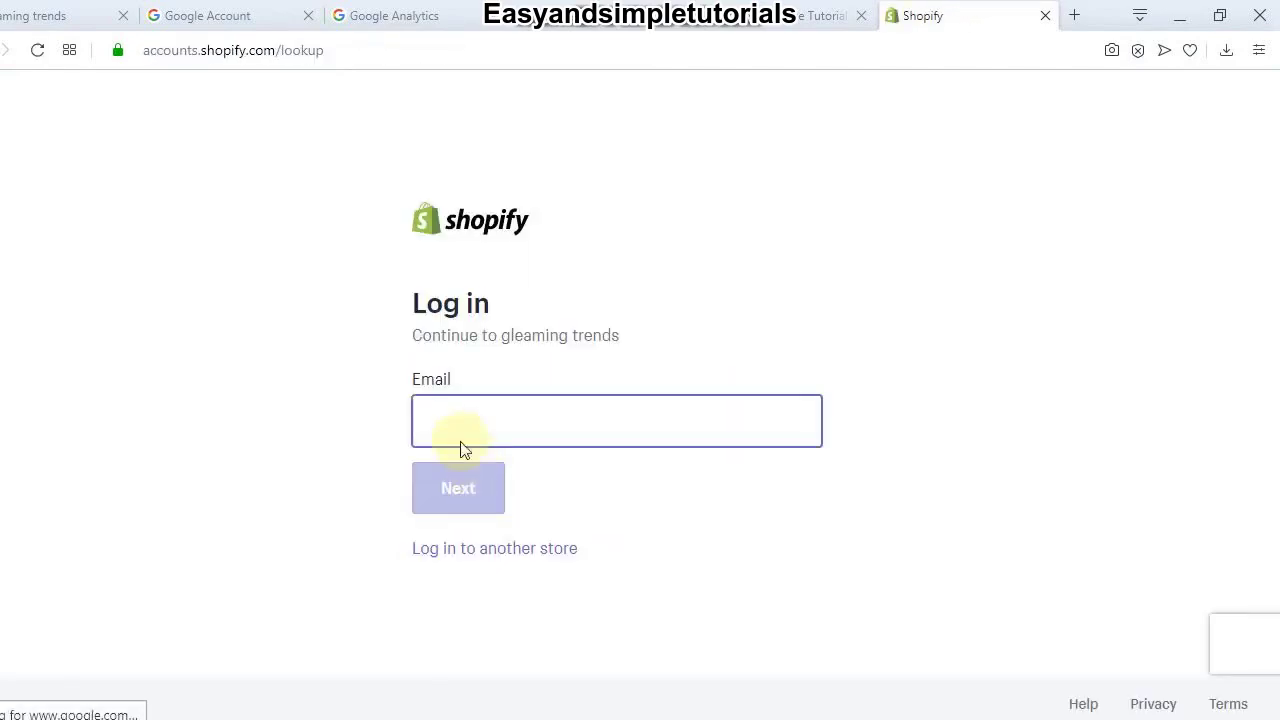
# Step: Log in to the store by filling in the account's email and the account password
pyautogui.click(457, 428)
pyautogui.click(492, 481)
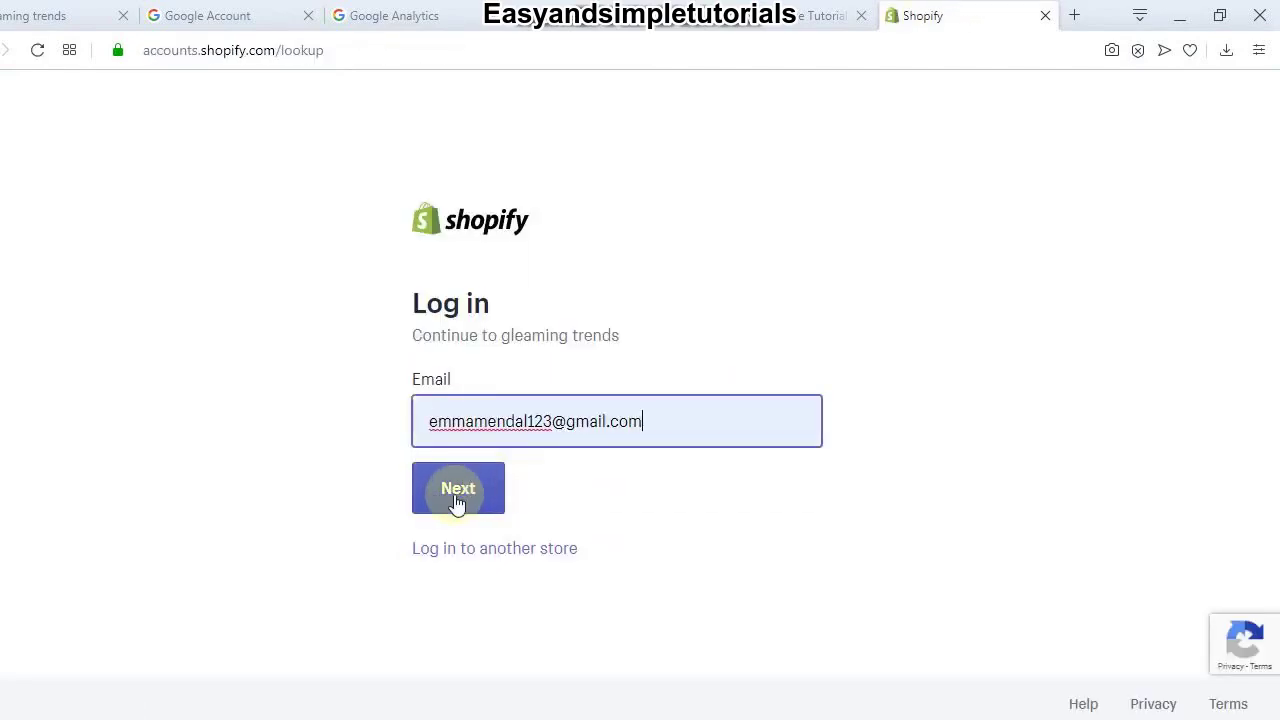
pyautogui.click(454, 494)
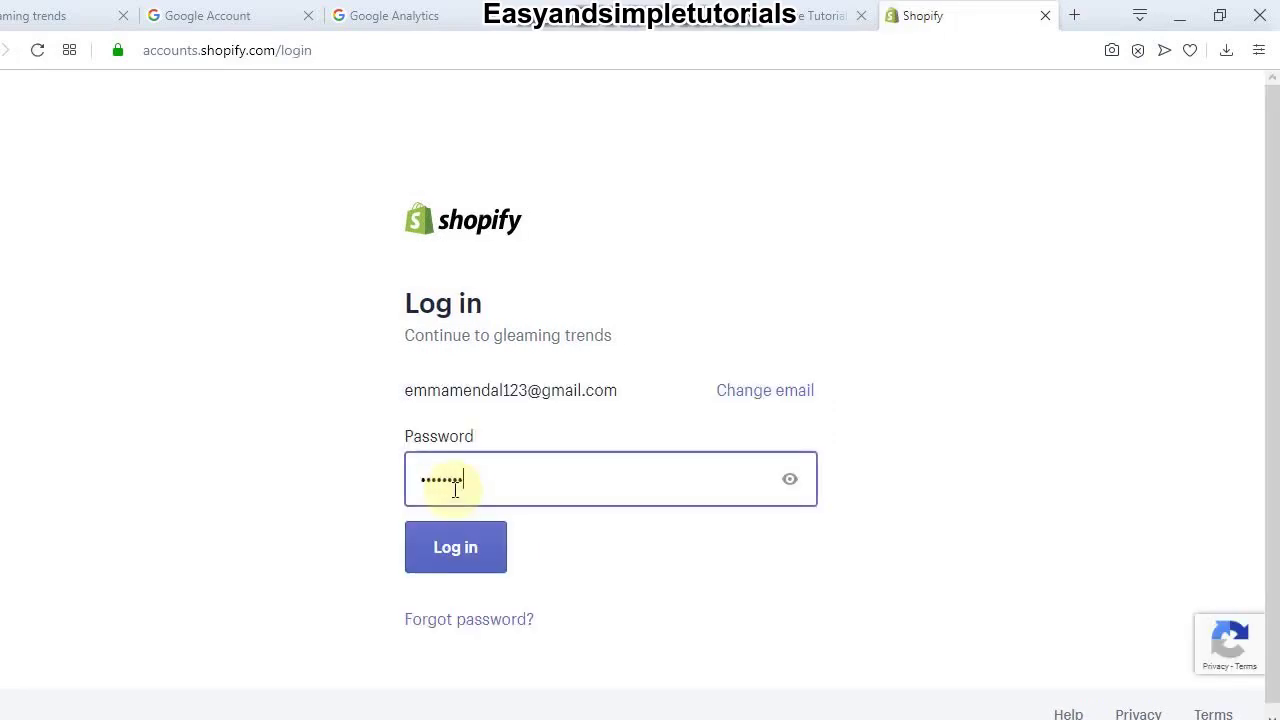
pyautogui.click(466, 547)
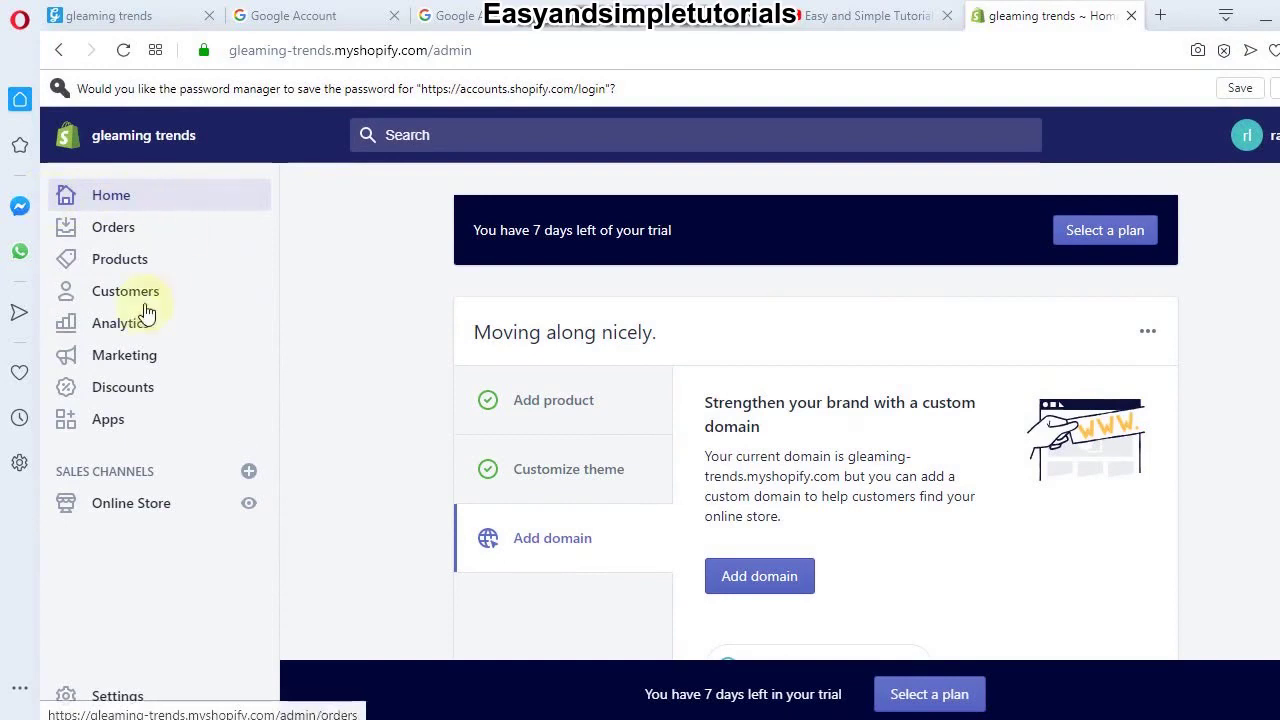
# Step: Open the online store's preferences and go to the Google Analytics section
pyautogui.click(129, 507)
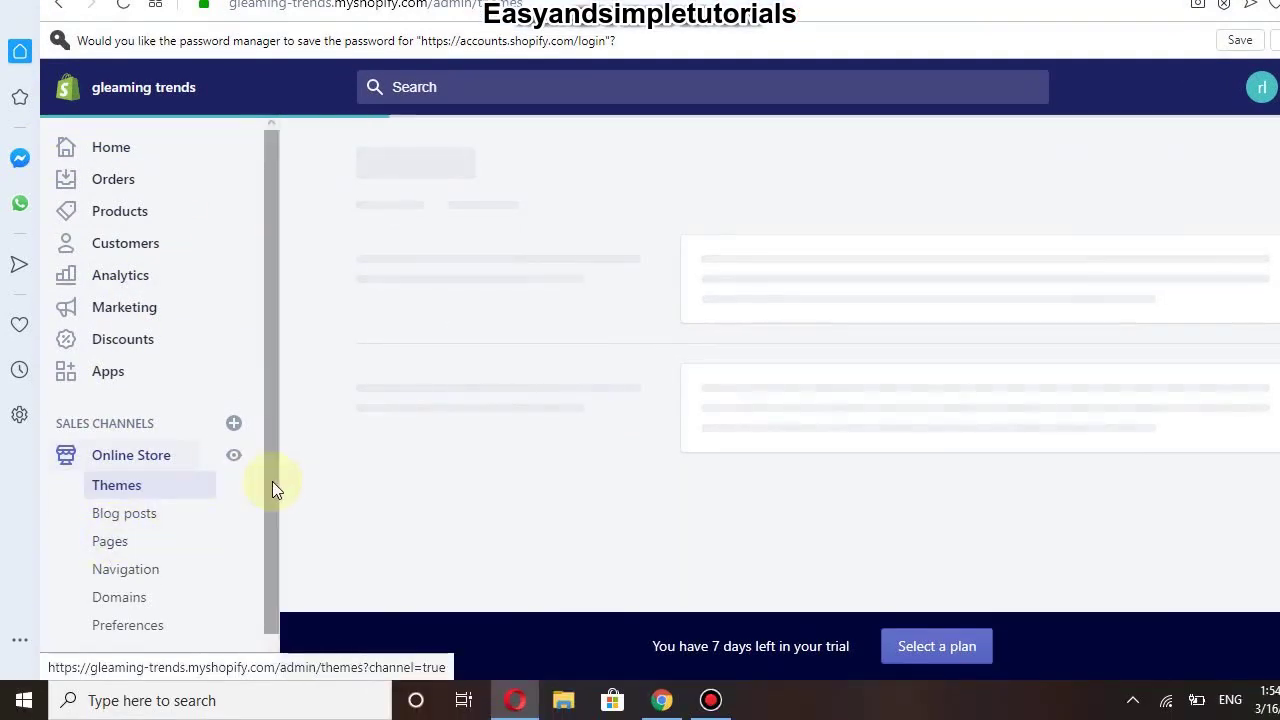
pyautogui.scroll(-1, 270, 520)
pyautogui.click(118, 598)
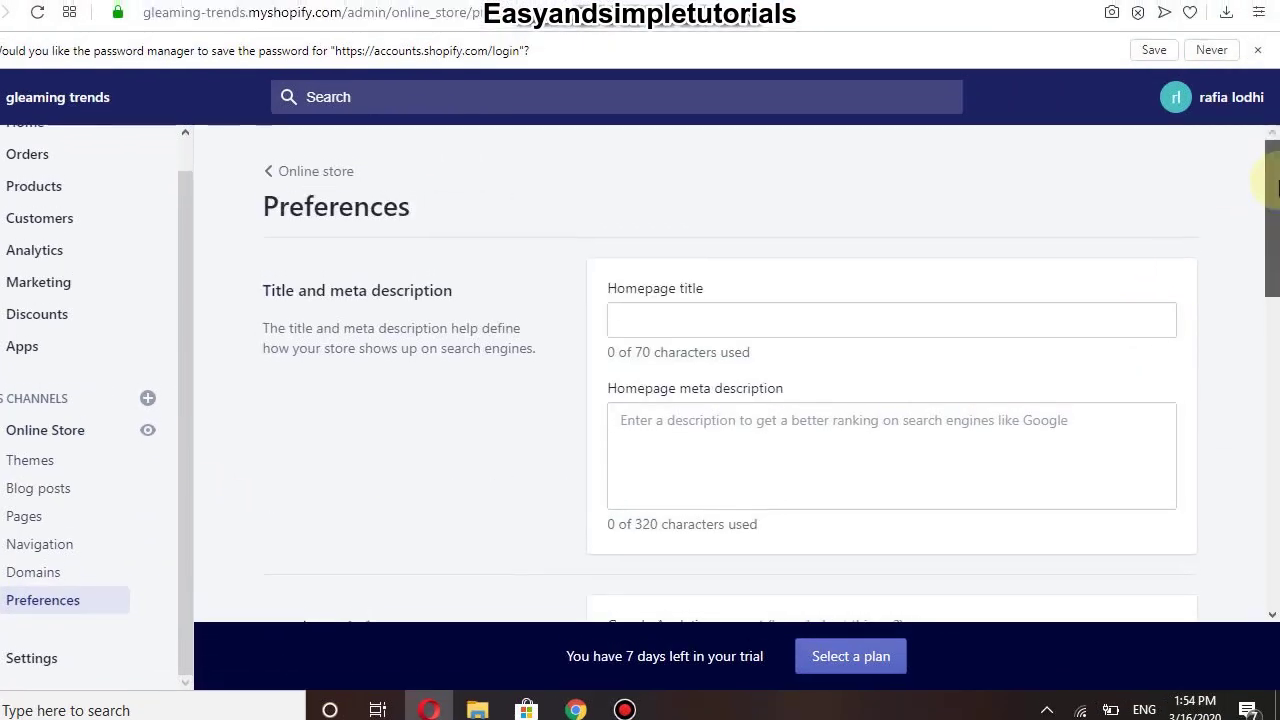
pyautogui.moveTo(1277, 185); pyautogui.dragTo(1277, 236)
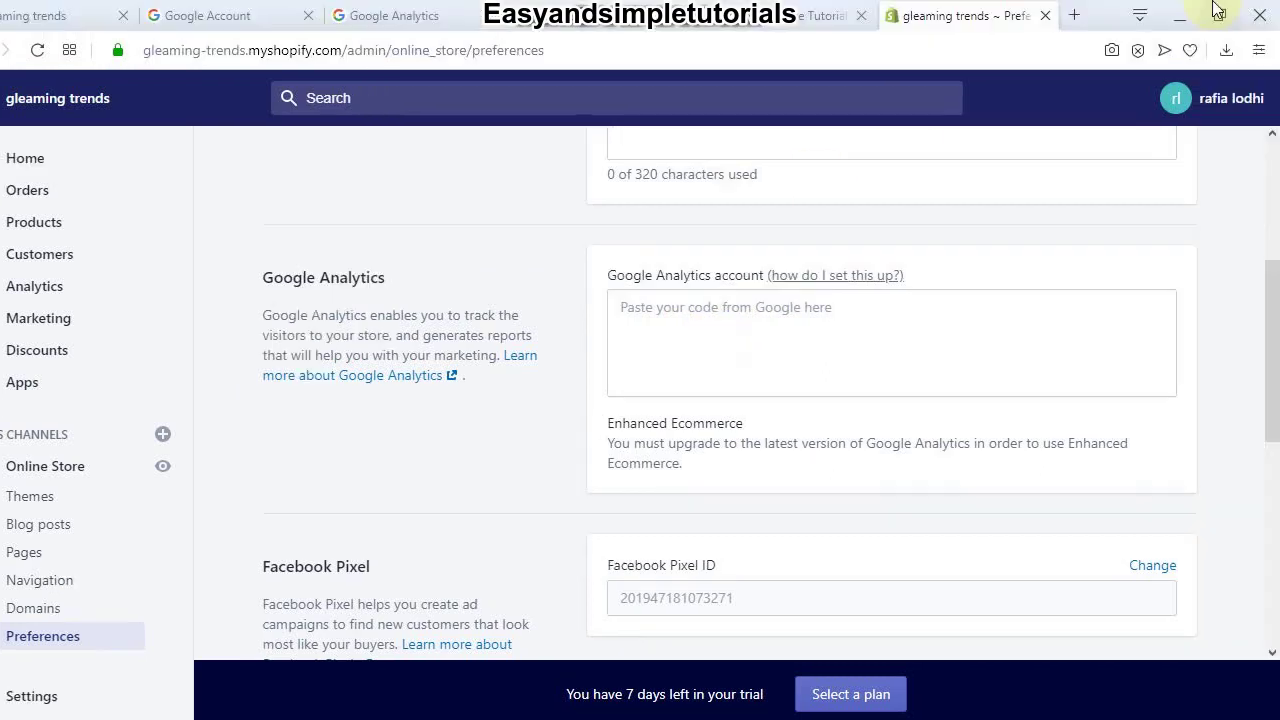
# Step: Search for google analytics in a new browser tab, open Google Analytics and start setting up a new account
pyautogui.click(1075, 16)
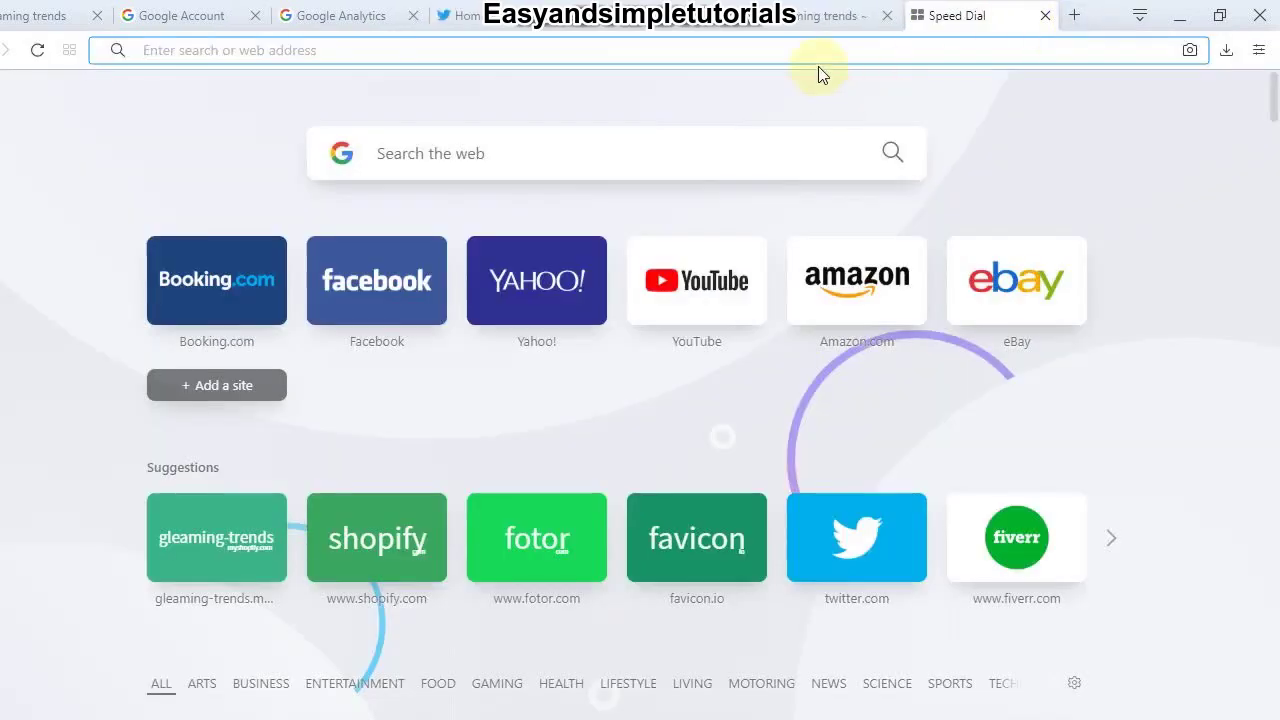
pyautogui.write('g')
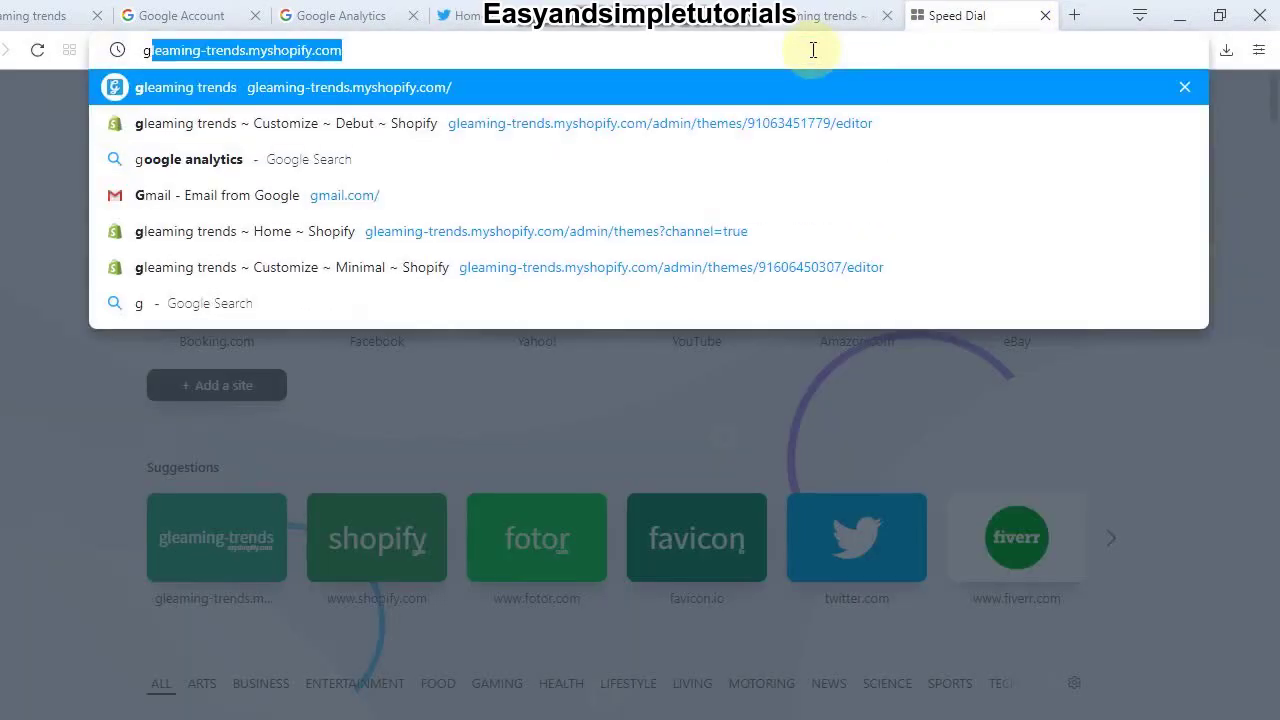
pyautogui.write('oo')
pyautogui.press('Return')
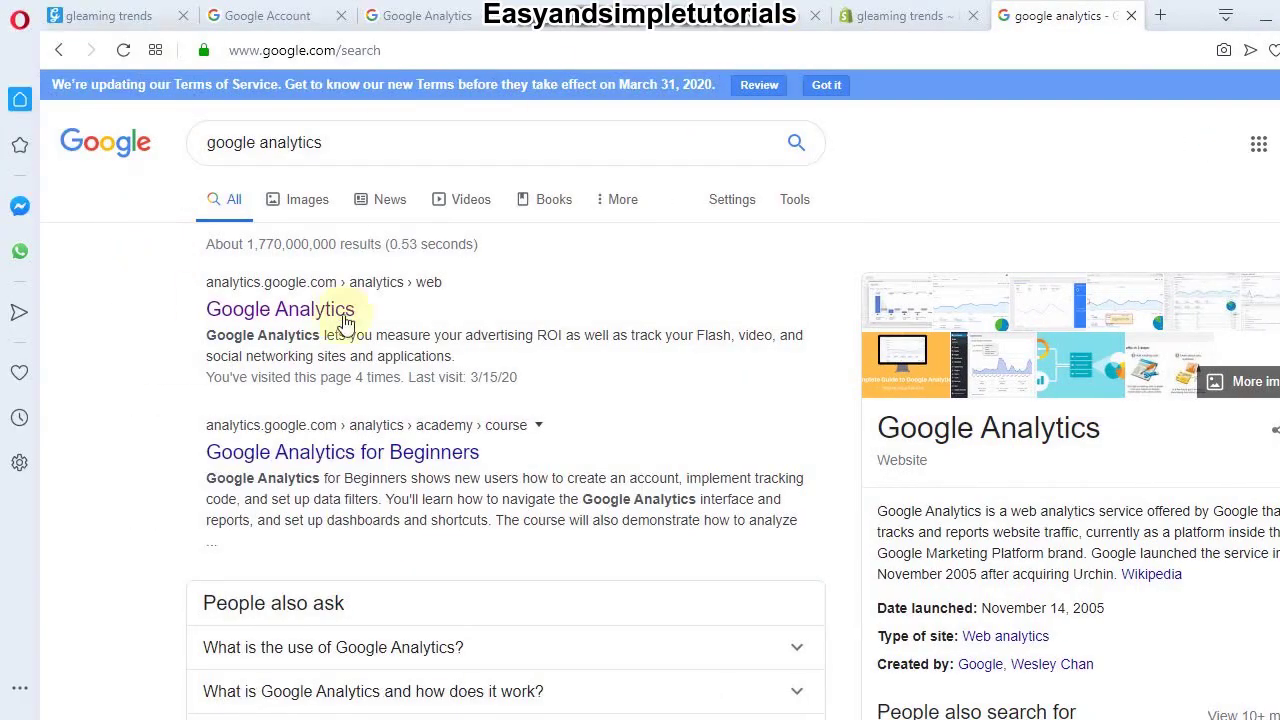
pyautogui.click(280, 320)
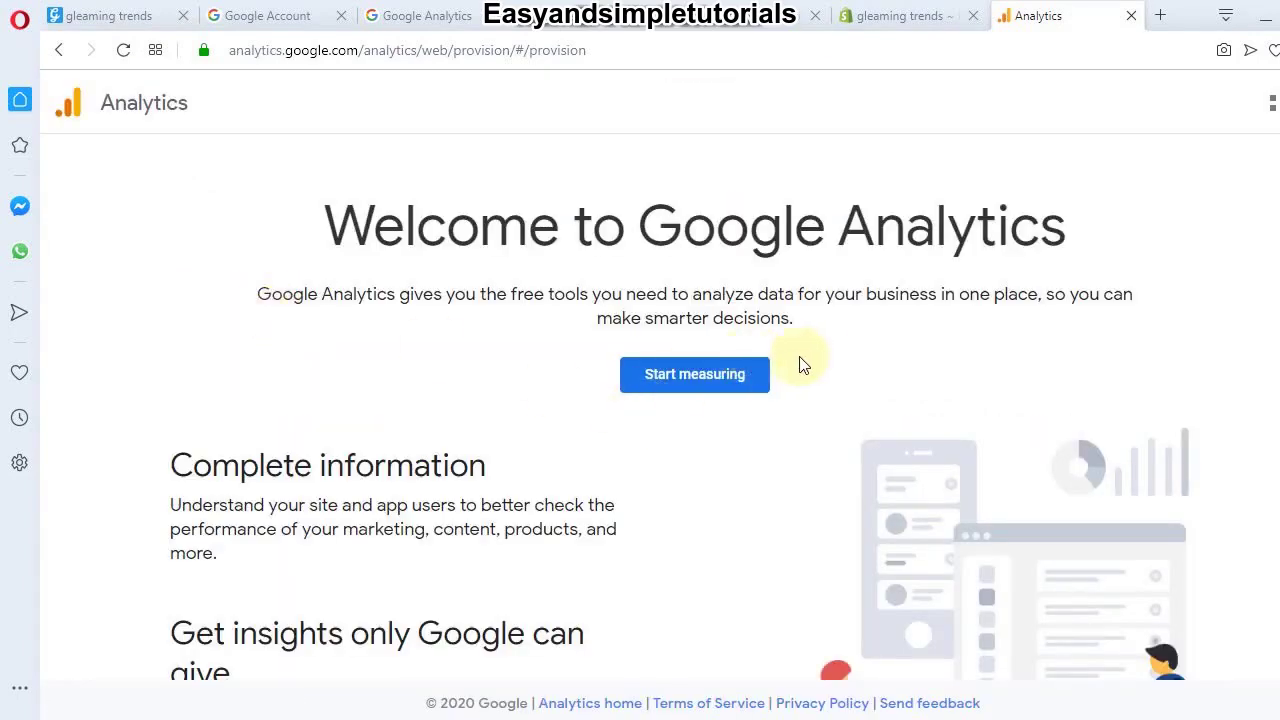
pyautogui.click(723, 384)
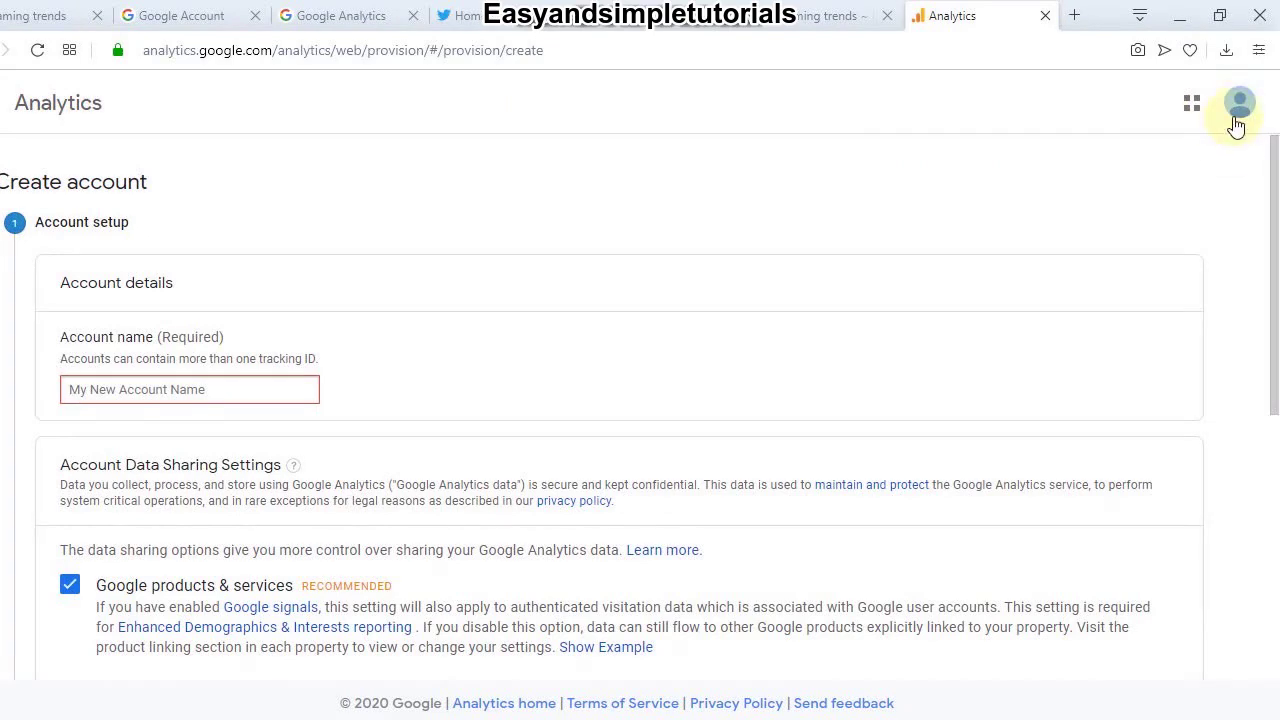
# Step: Check which Google account is signed in and look over the Analytics account setup form
pyautogui.click(1239, 104)
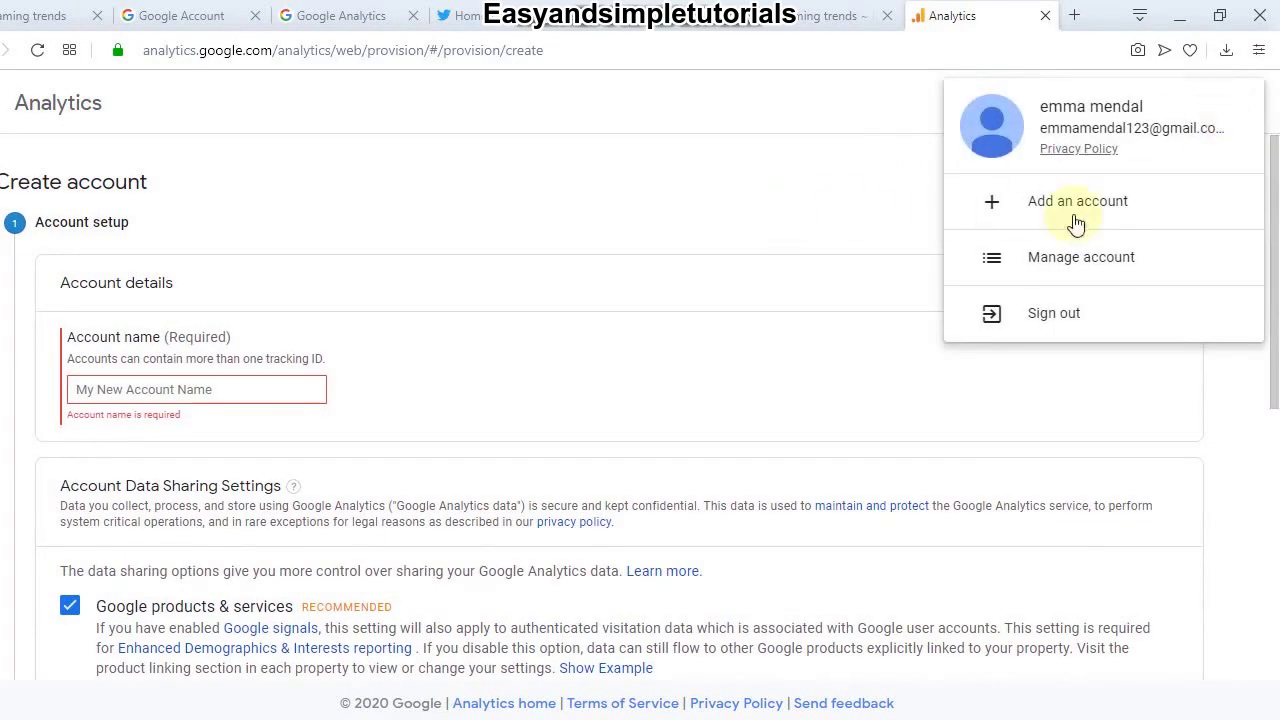
pyautogui.click(816, 236)
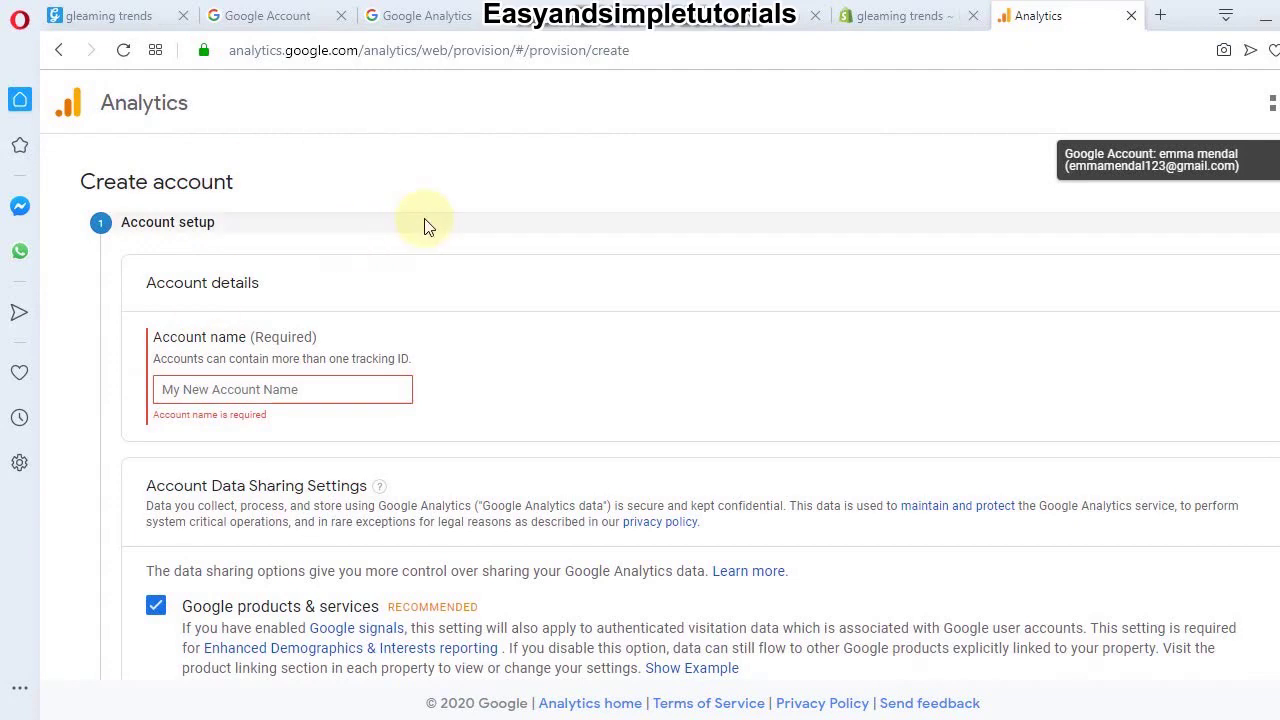
pyautogui.scroll(-1, 1257, 251)
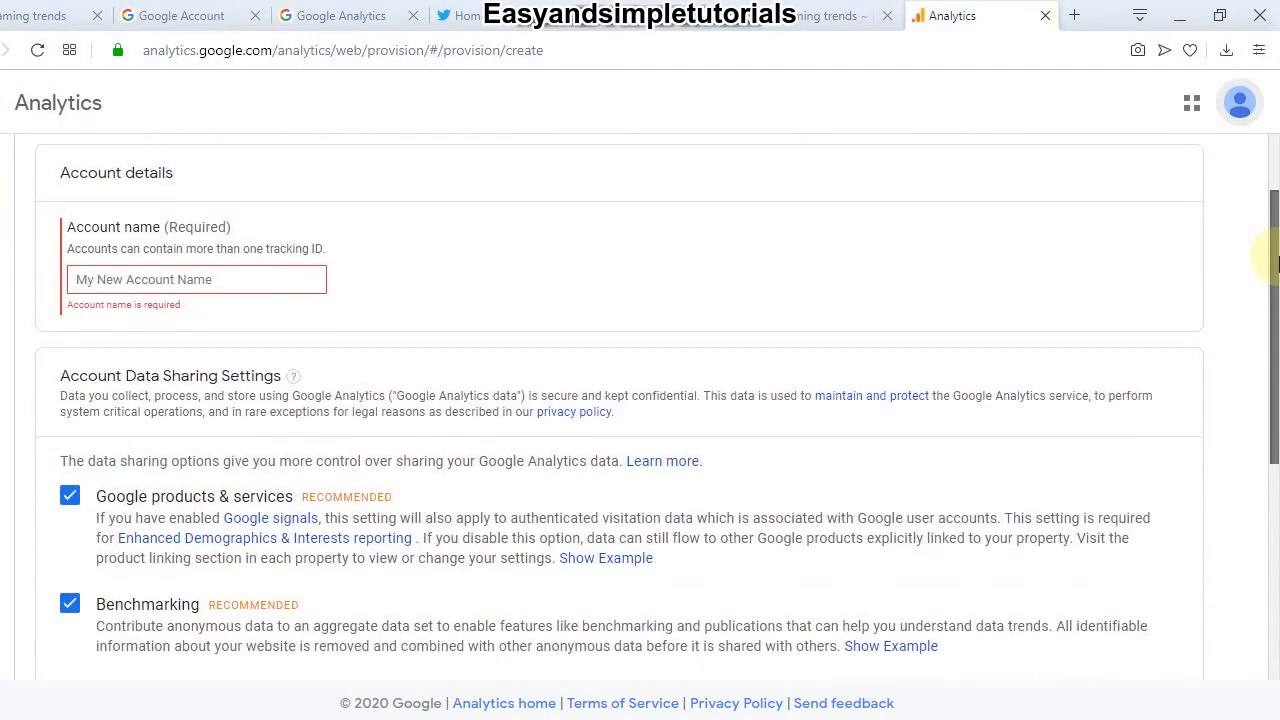
pyautogui.moveTo(1277, 252); pyautogui.dragTo(1277, 236)
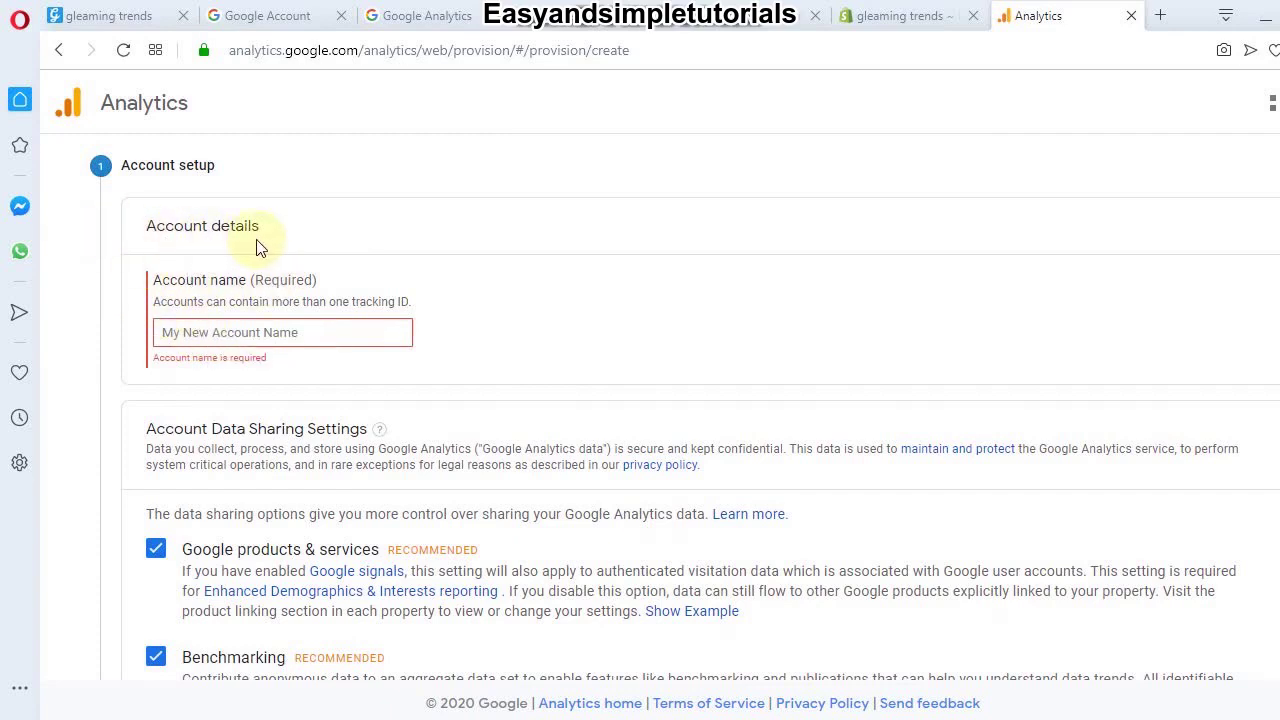
# Step: Name the Analytics account "Gleaming trends", keep all data sharing options enabled and continue to the measurement choice
pyautogui.click(238, 332)
pyautogui.write('Gleaming')
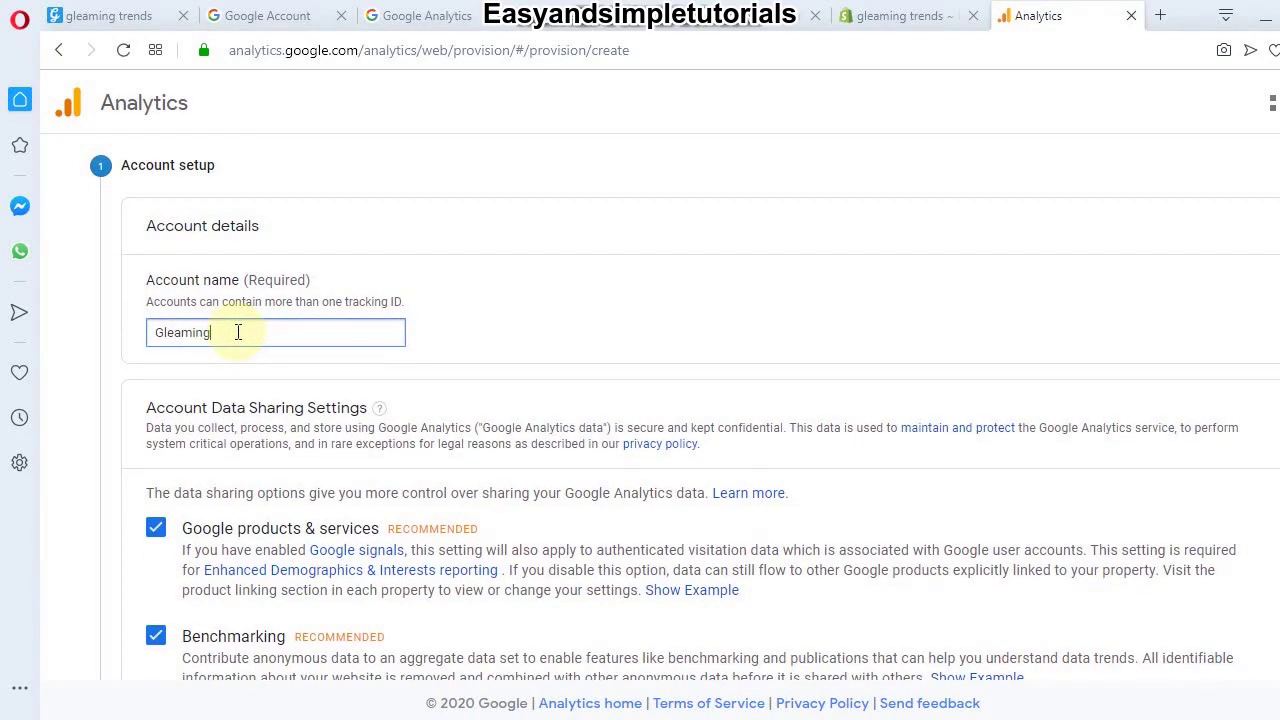
pyautogui.write(' trends')
pyautogui.moveTo(1269, 186); pyautogui.dragTo(1275, 423)
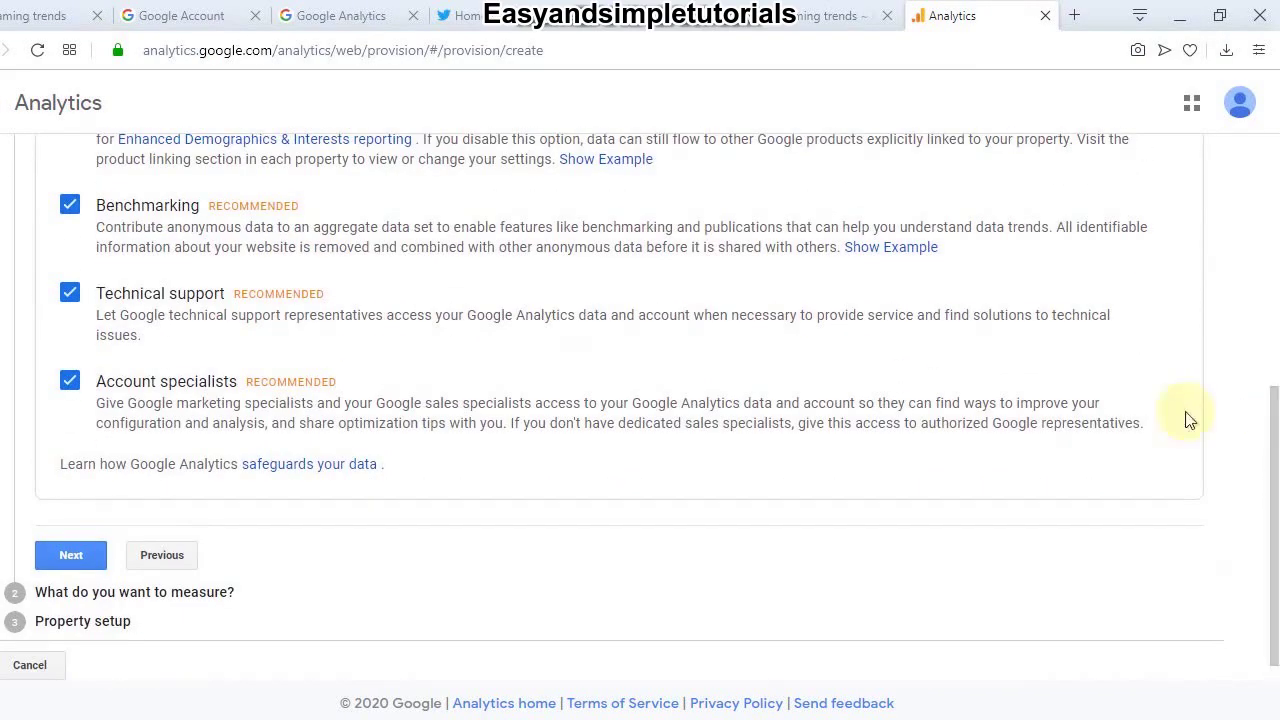
pyautogui.click(63, 562)
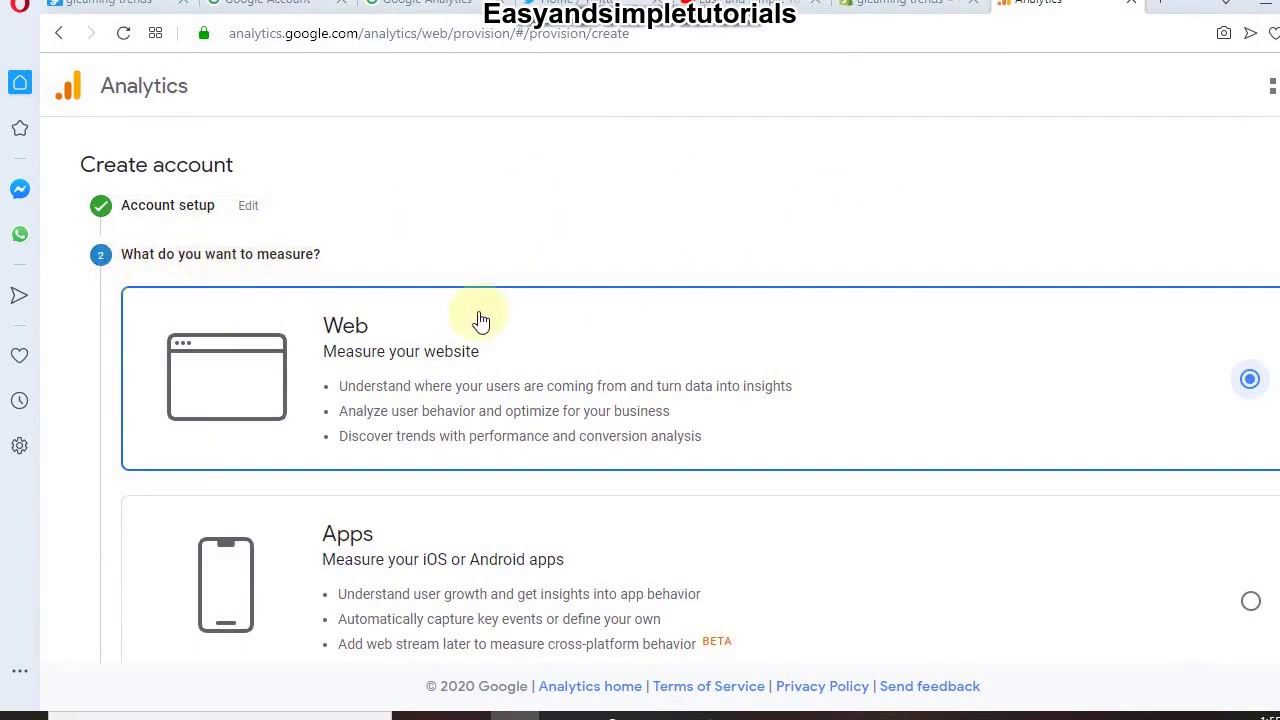
# Step: Keep Web as what to measure and continue to the property setup
pyautogui.scroll(-3, 1270, 302)
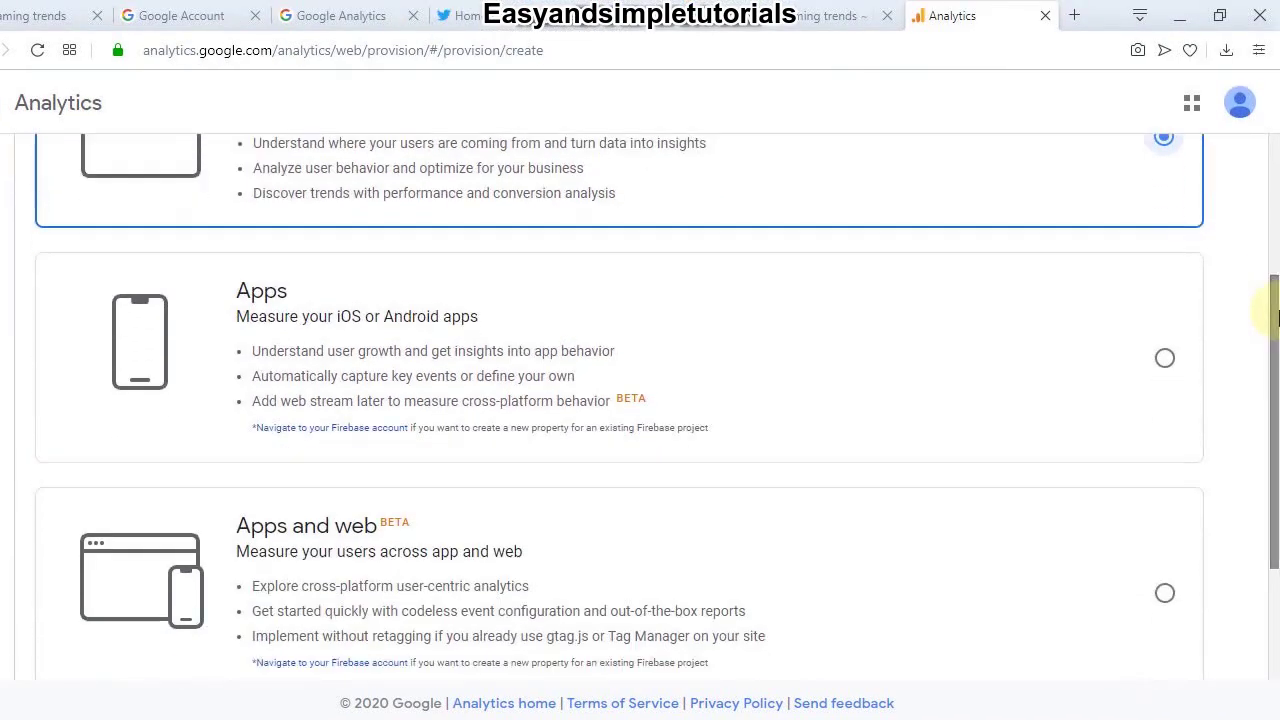
pyautogui.moveTo(1276, 318); pyautogui.dragTo(1274, 410)
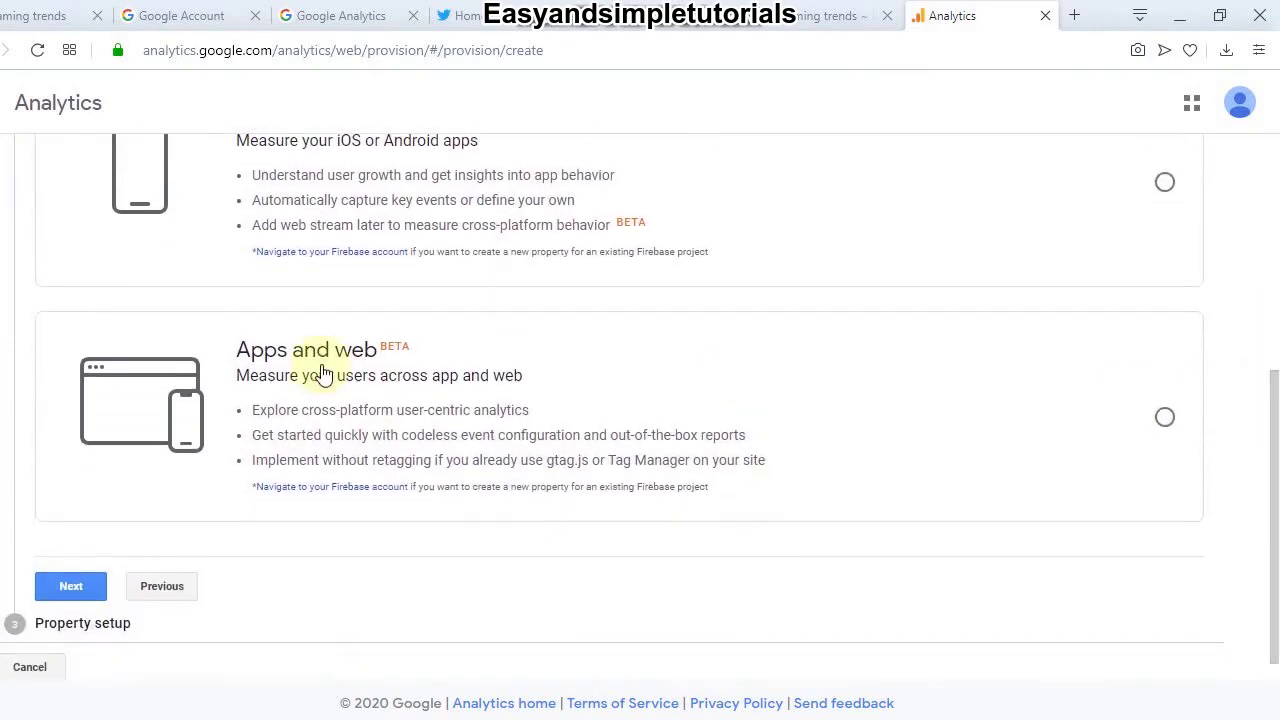
pyautogui.click(82, 594)
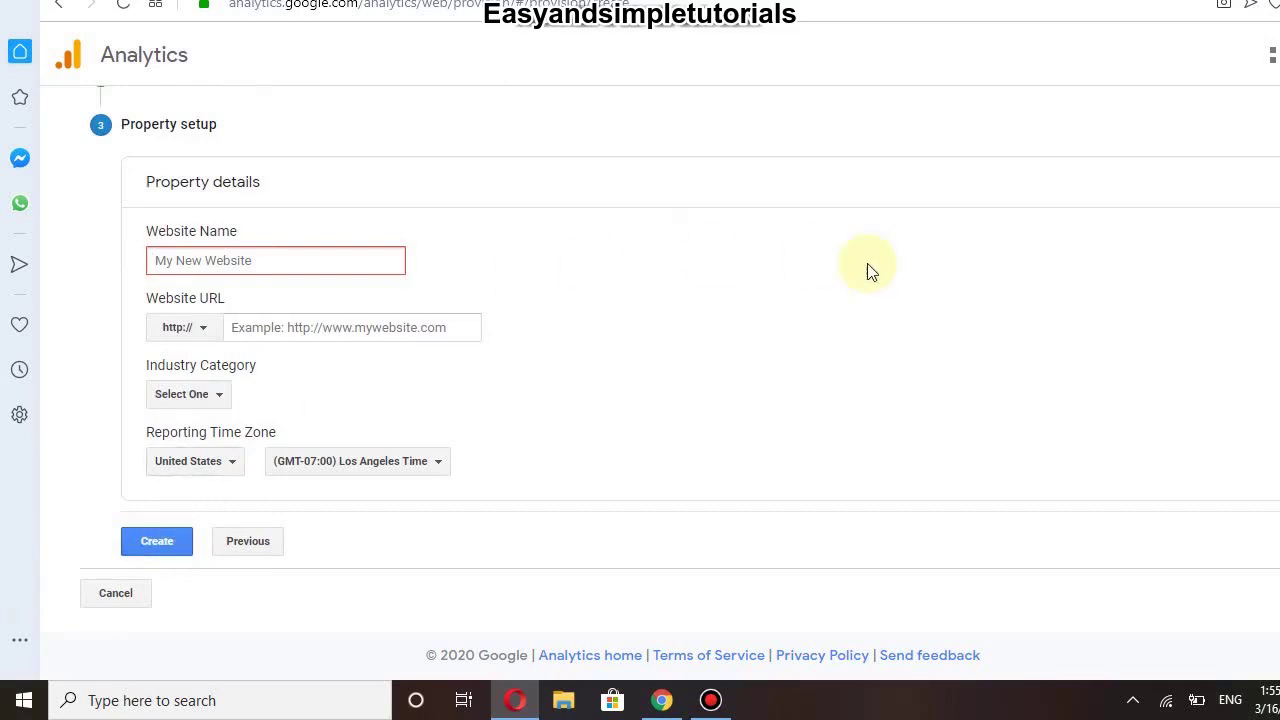
# Step: Enter "gleaming trends" as the website name in the property details
pyautogui.moveTo(1276, 240); pyautogui.dragTo(1275, 113)
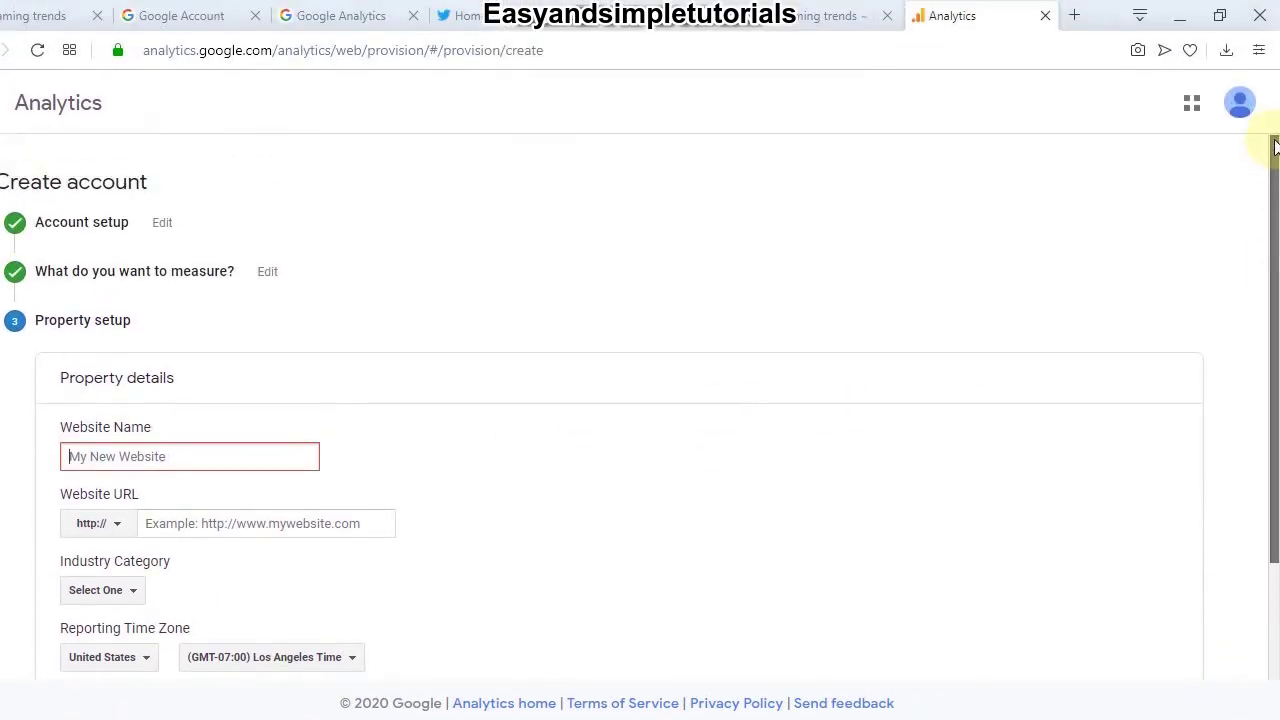
pyautogui.moveTo(1273, 165); pyautogui.dragTo(1274, 198)
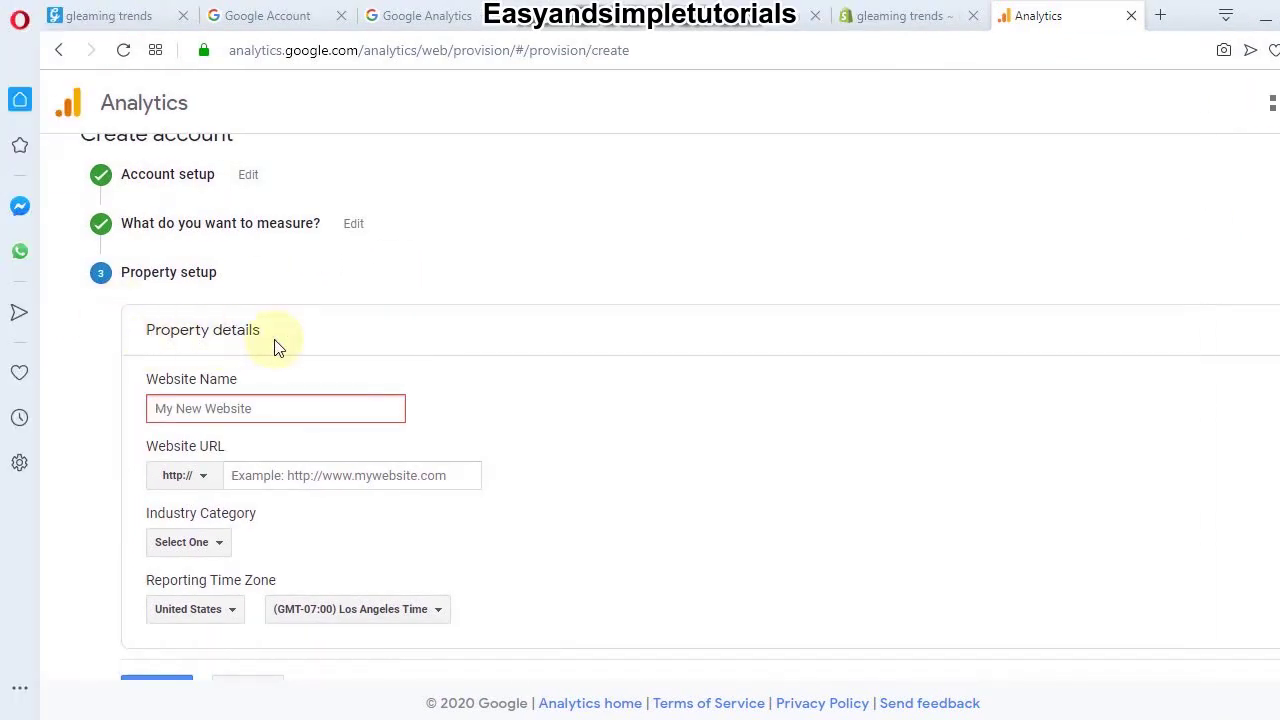
pyautogui.click(197, 400)
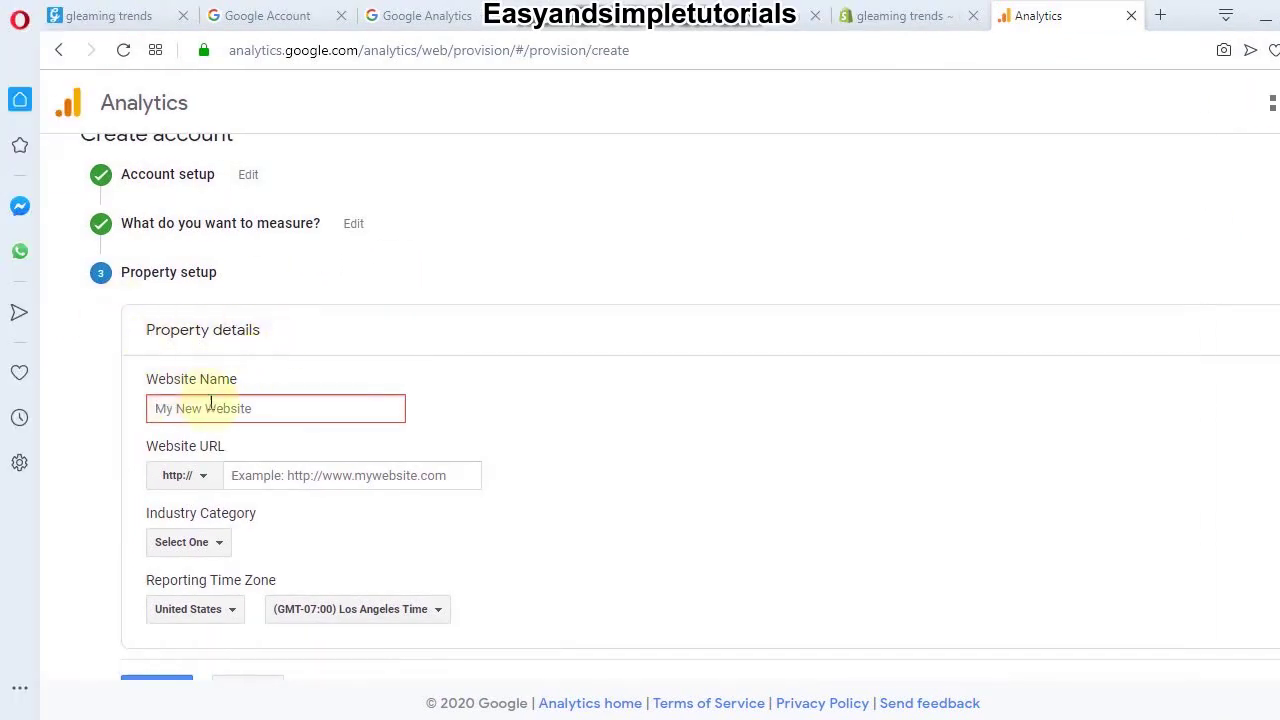
pyautogui.write('gleaming trends')
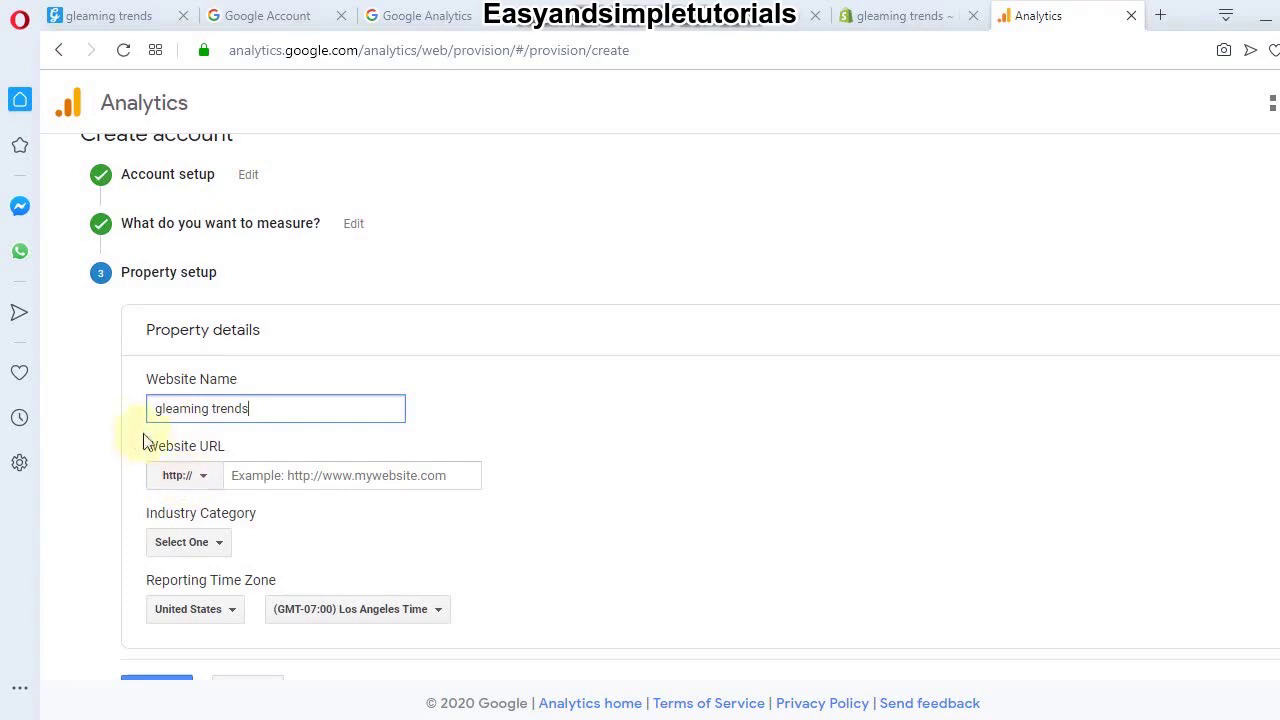
# Step: Copy the store's address from the open gleaming trends storefront and paste it as the property's website URL
pyautogui.click(283, 472)
pyautogui.click(137, 8)
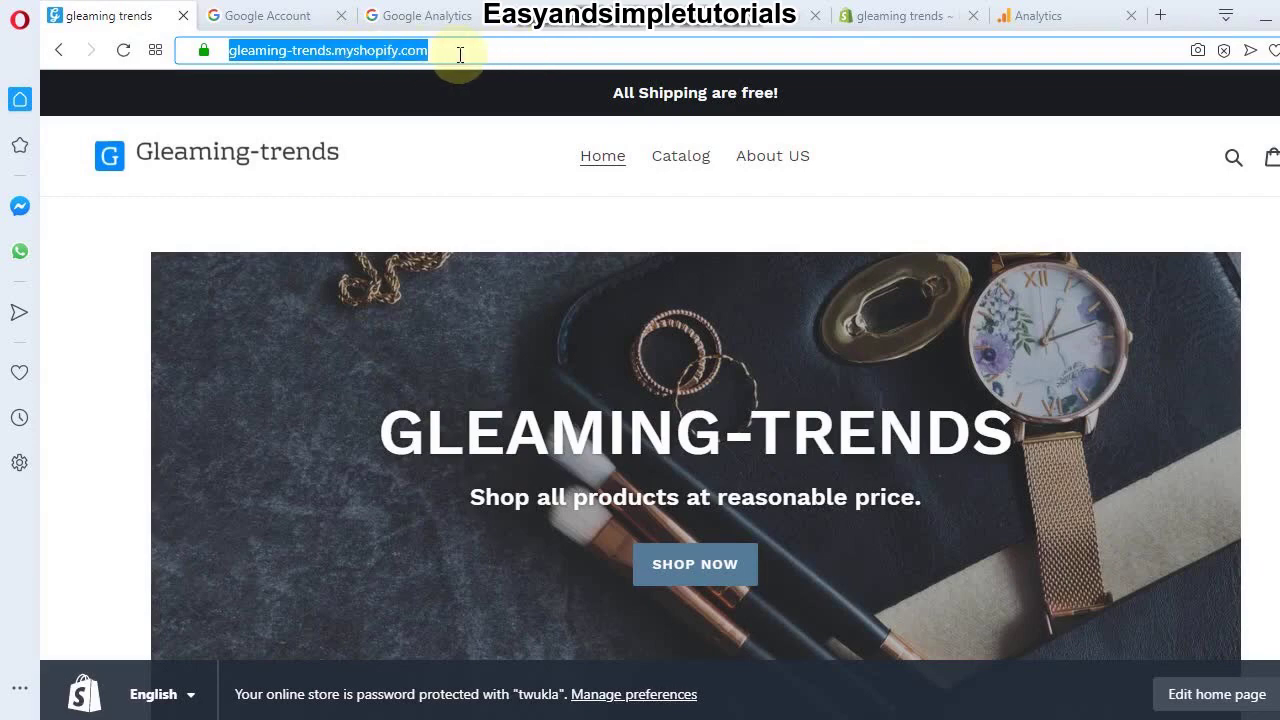
pyautogui.moveTo(430, 50); pyautogui.dragTo(231, 58)
pyautogui.rightClick(231, 53)
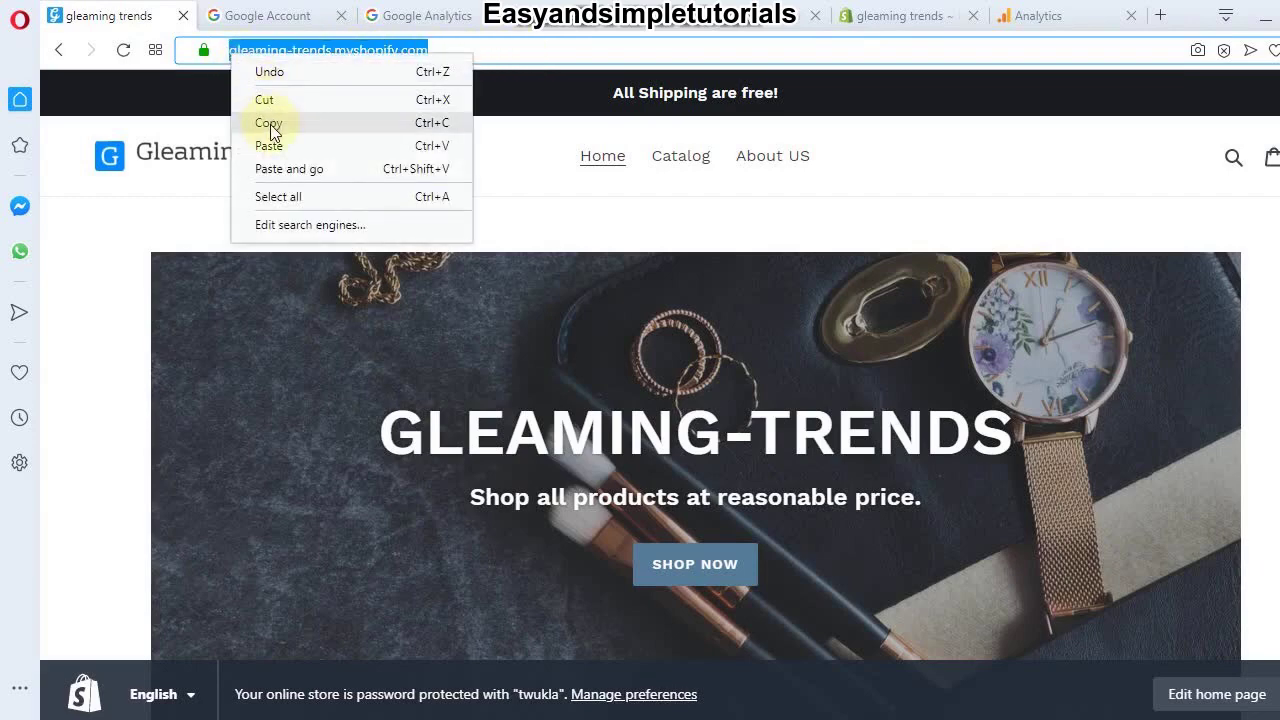
pyautogui.click(267, 123)
pyautogui.click(1030, 15)
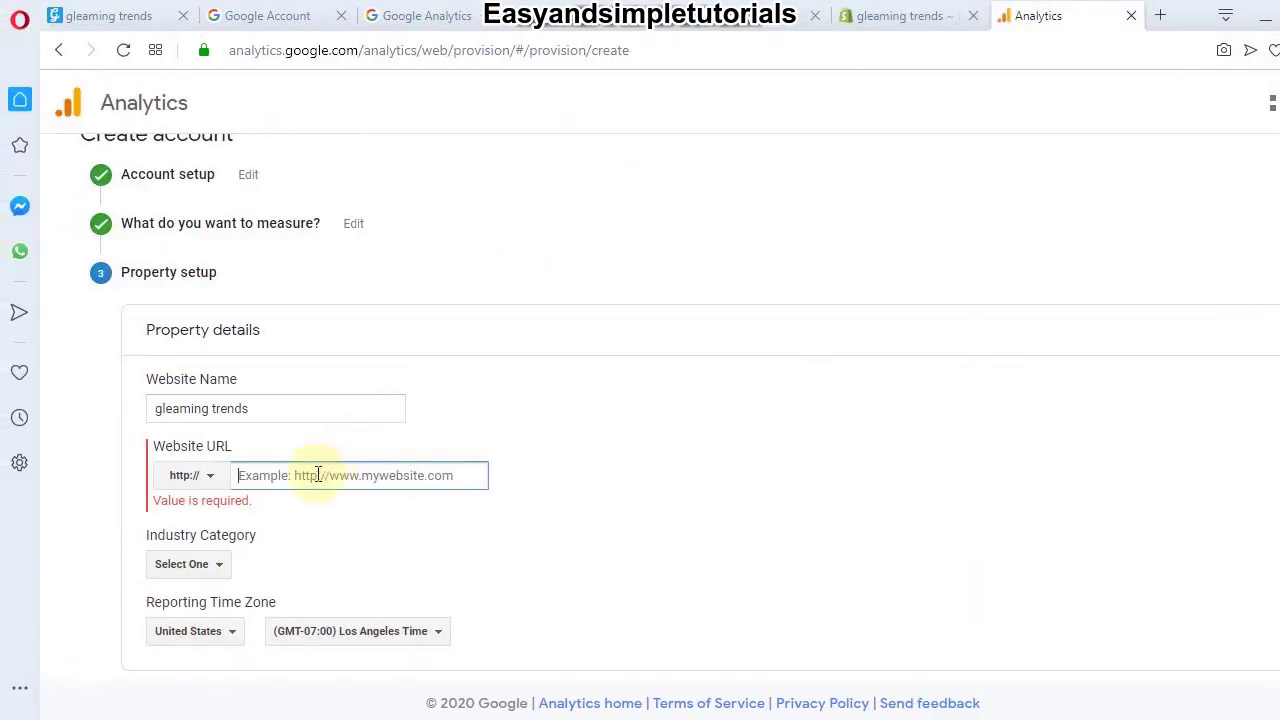
pyautogui.hotkey('ctrl', 'v')
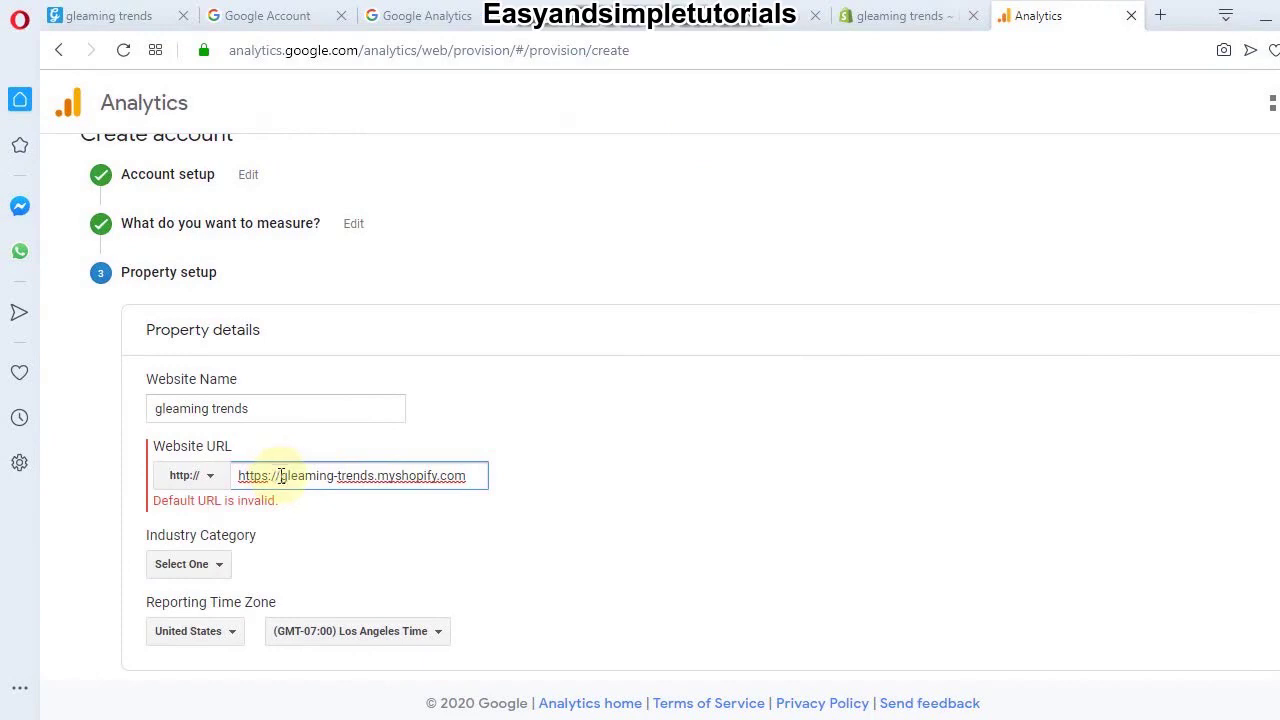
pyautogui.press('BackSpace')
pyautogui.click(210, 484)
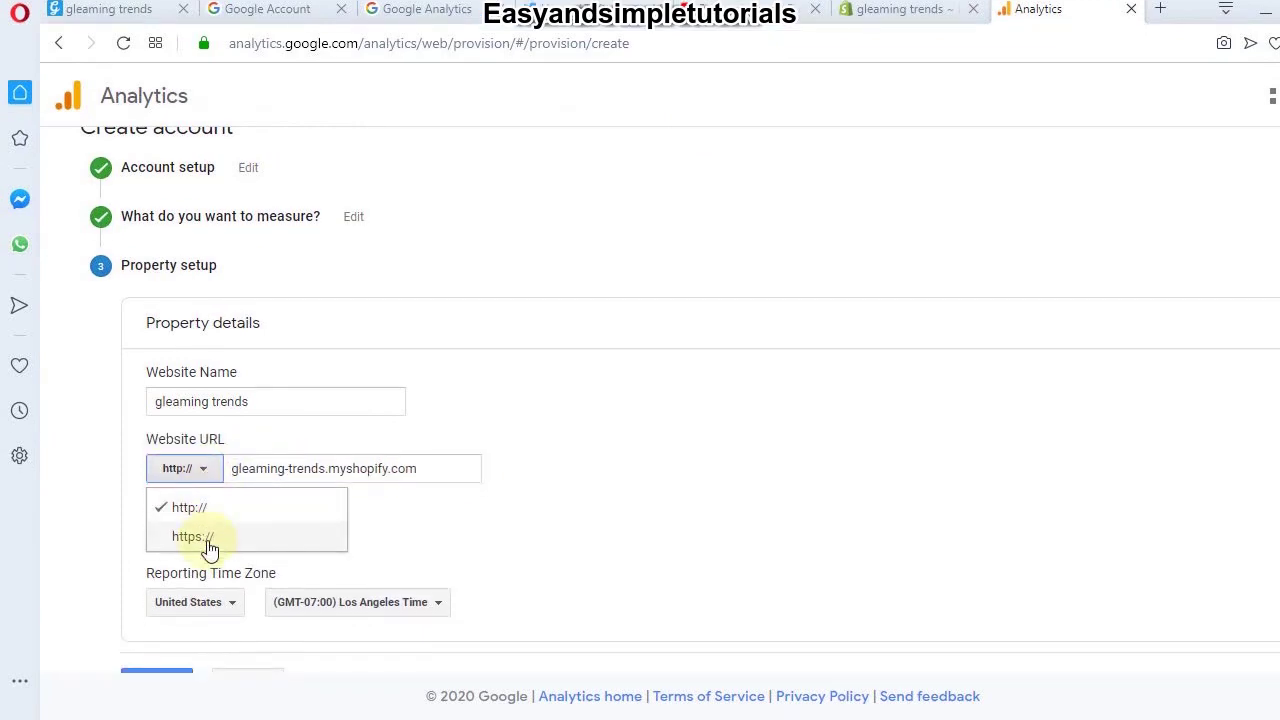
pyautogui.click(205, 540)
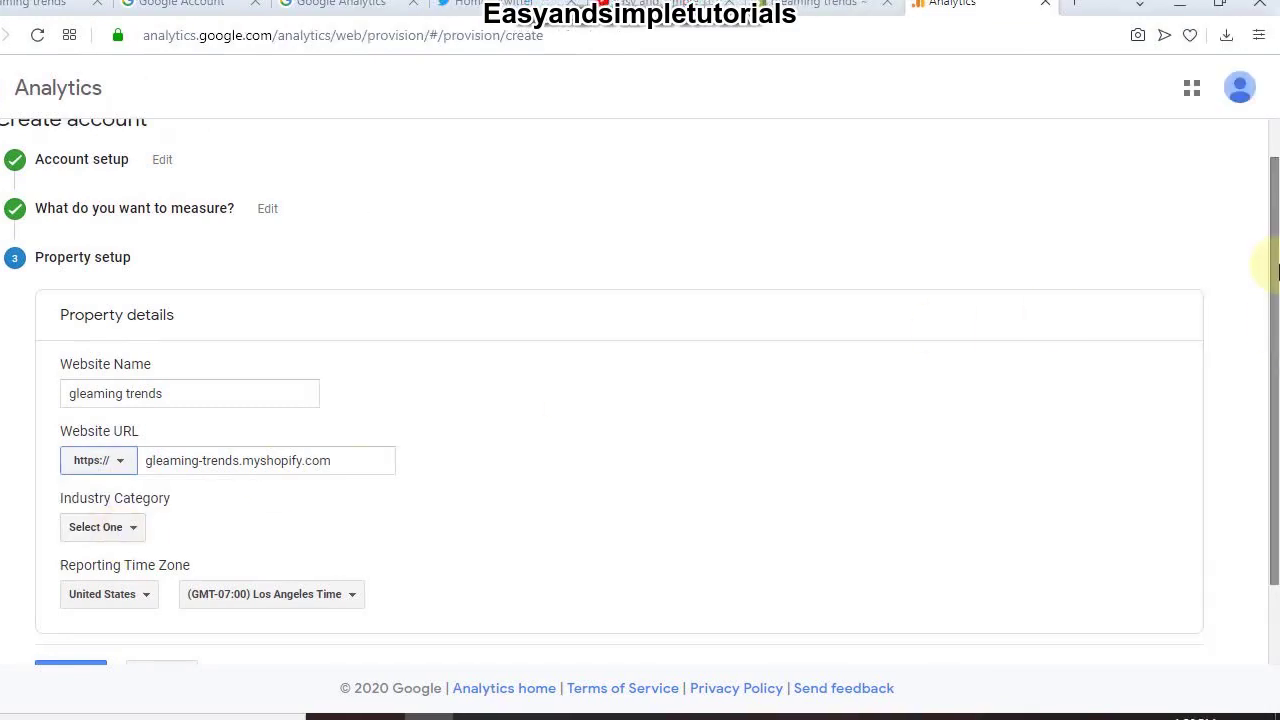
pyautogui.scroll(-1, 1270, 355)
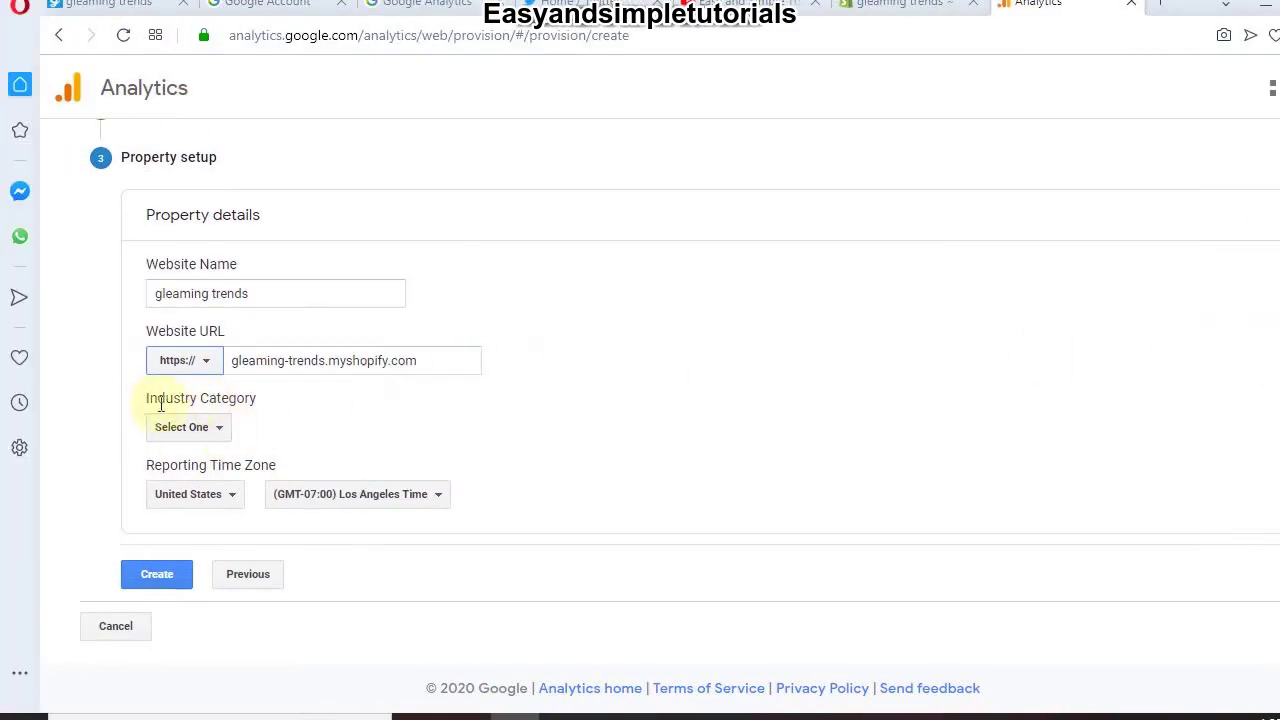
# Step: Set the property's industry category to Shopping and its reporting time zone country to Pakistan
pyautogui.click(219, 426)
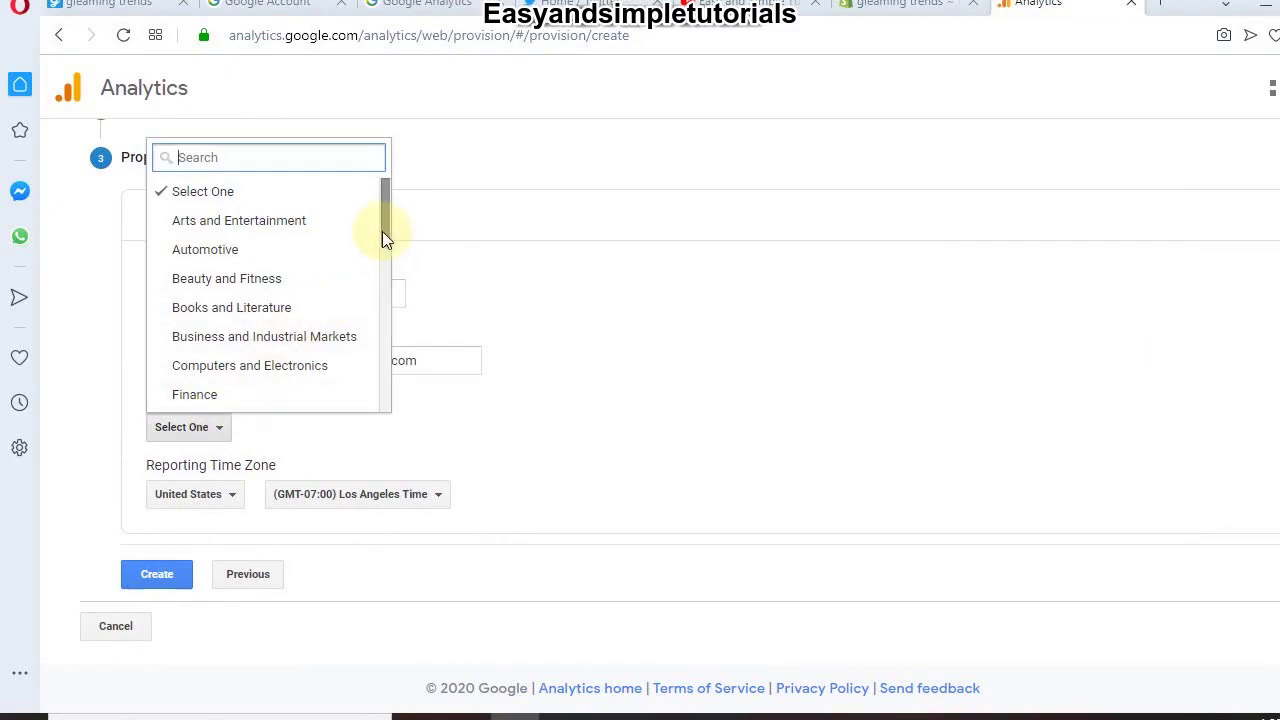
pyautogui.moveTo(382, 231); pyautogui.dragTo(380, 404)
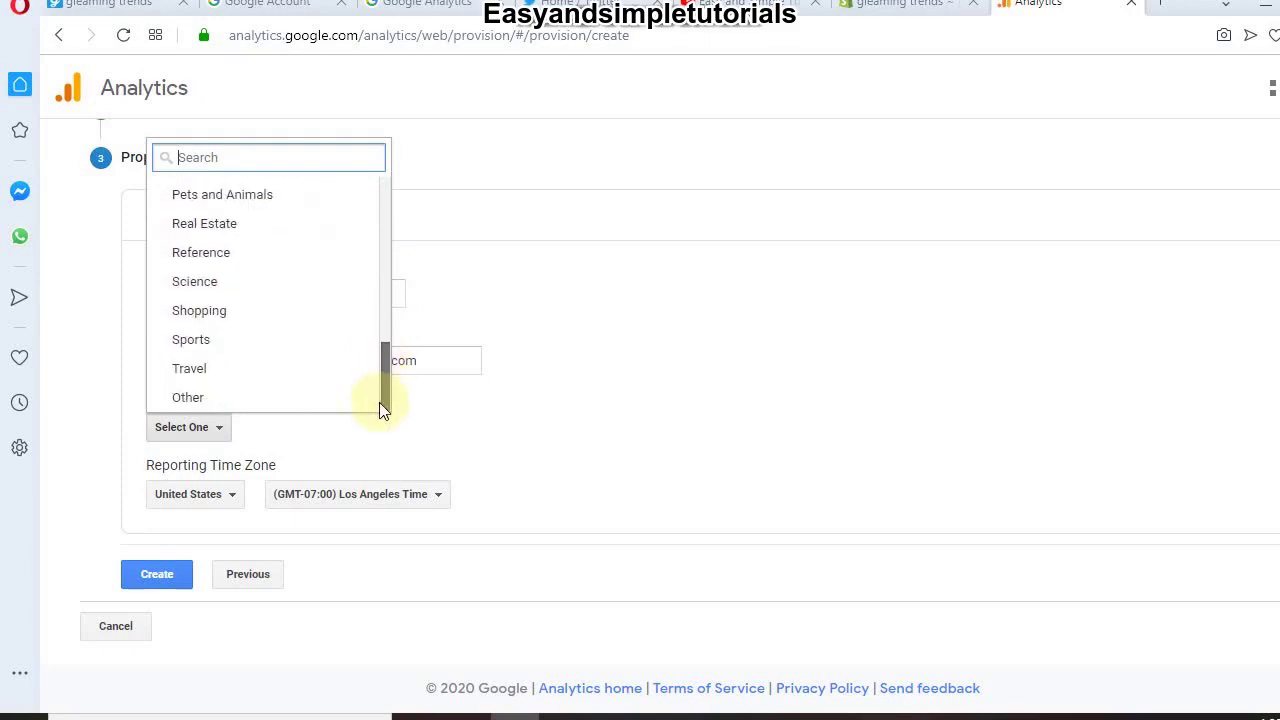
pyautogui.click(239, 312)
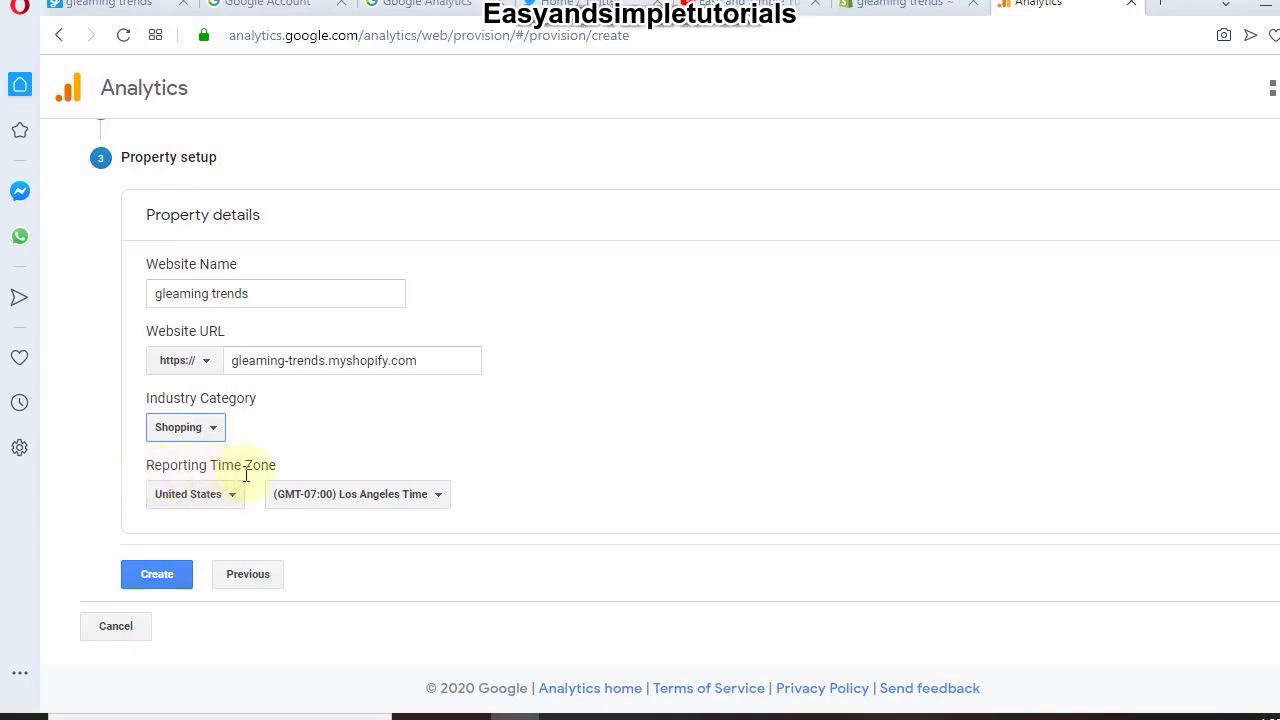
pyautogui.click(216, 497)
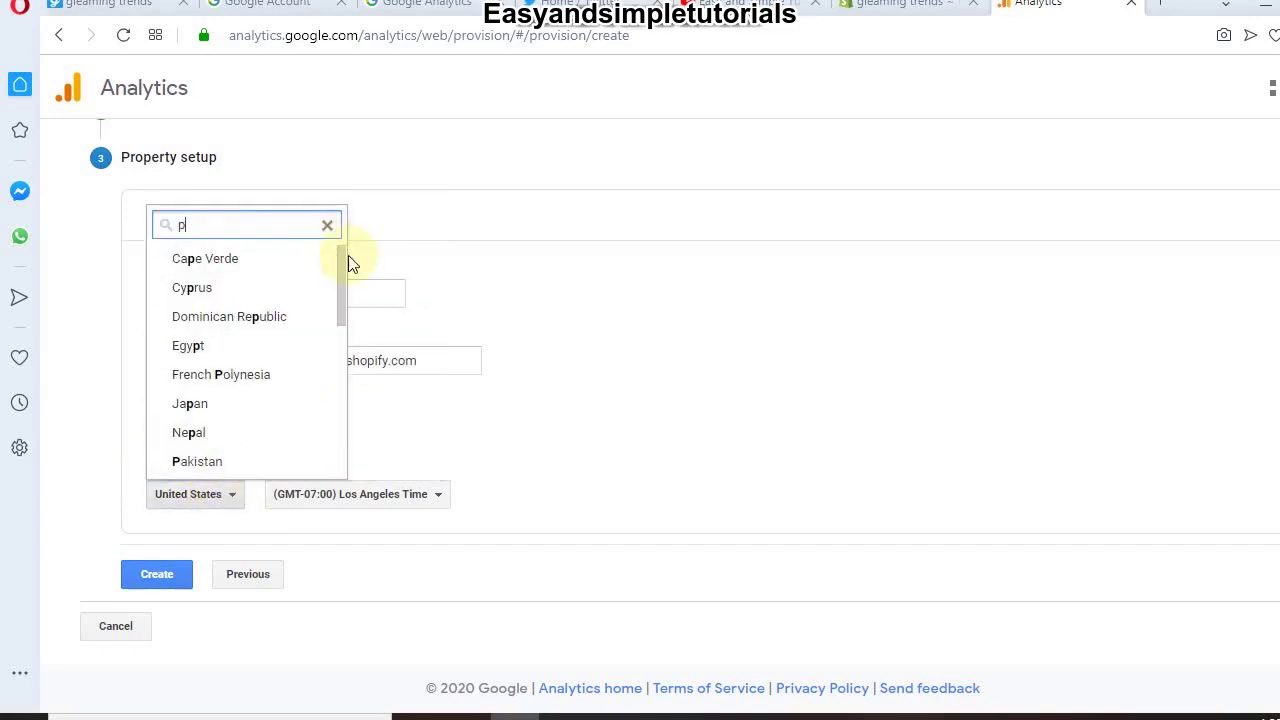
pyautogui.click(221, 470)
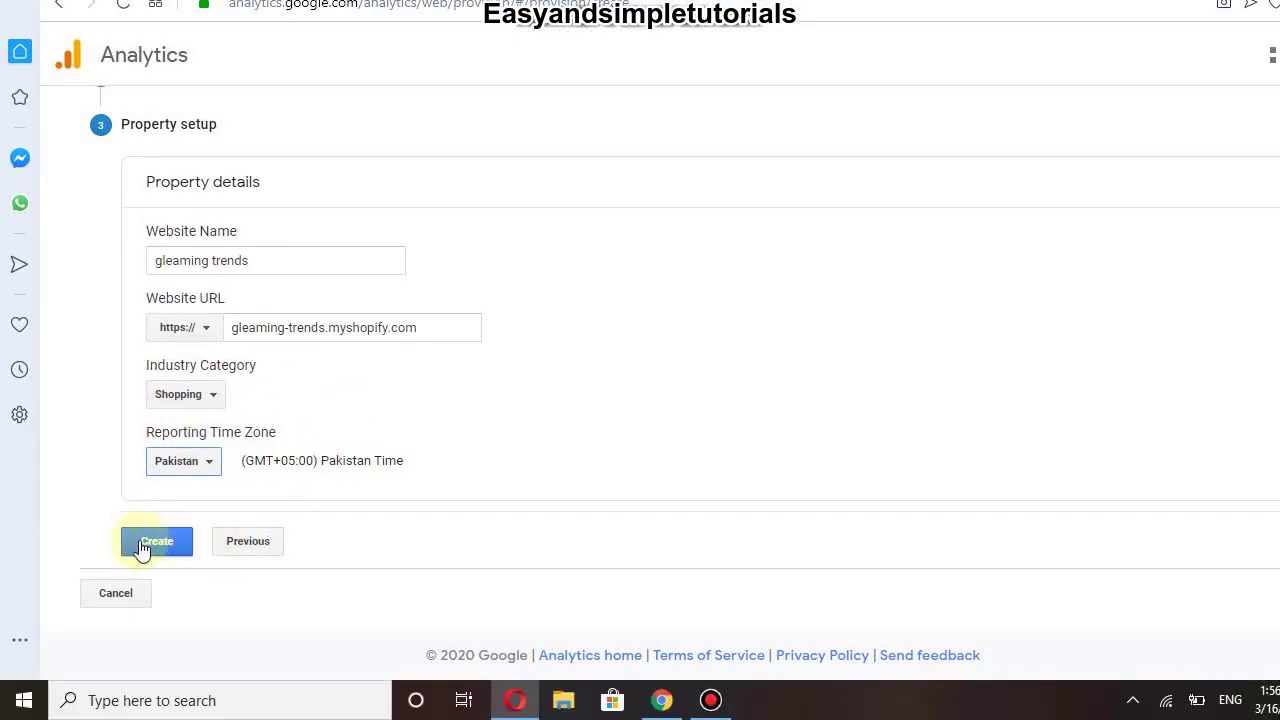
# Step: Submit the property setup and tick acceptance of the GDPR Data Processing Terms in the Terms of Service Agreement
pyautogui.click(139, 540)
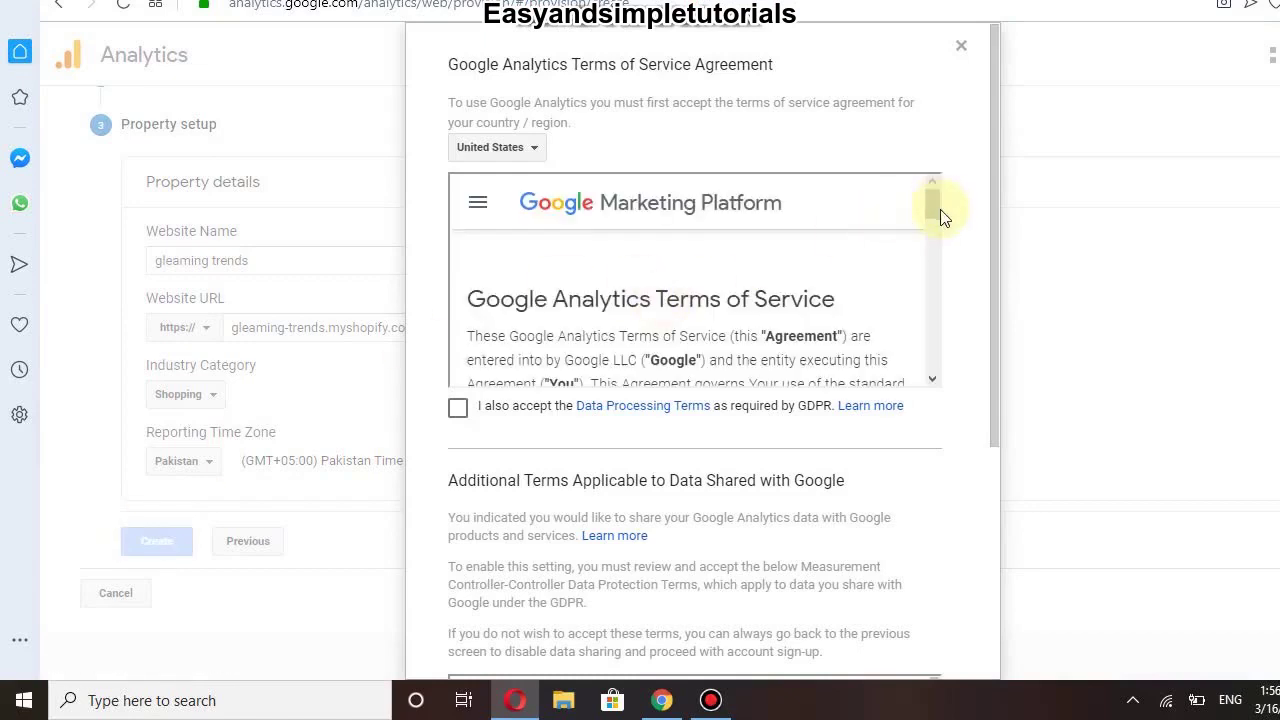
pyautogui.scroll(-8, 940, 303)
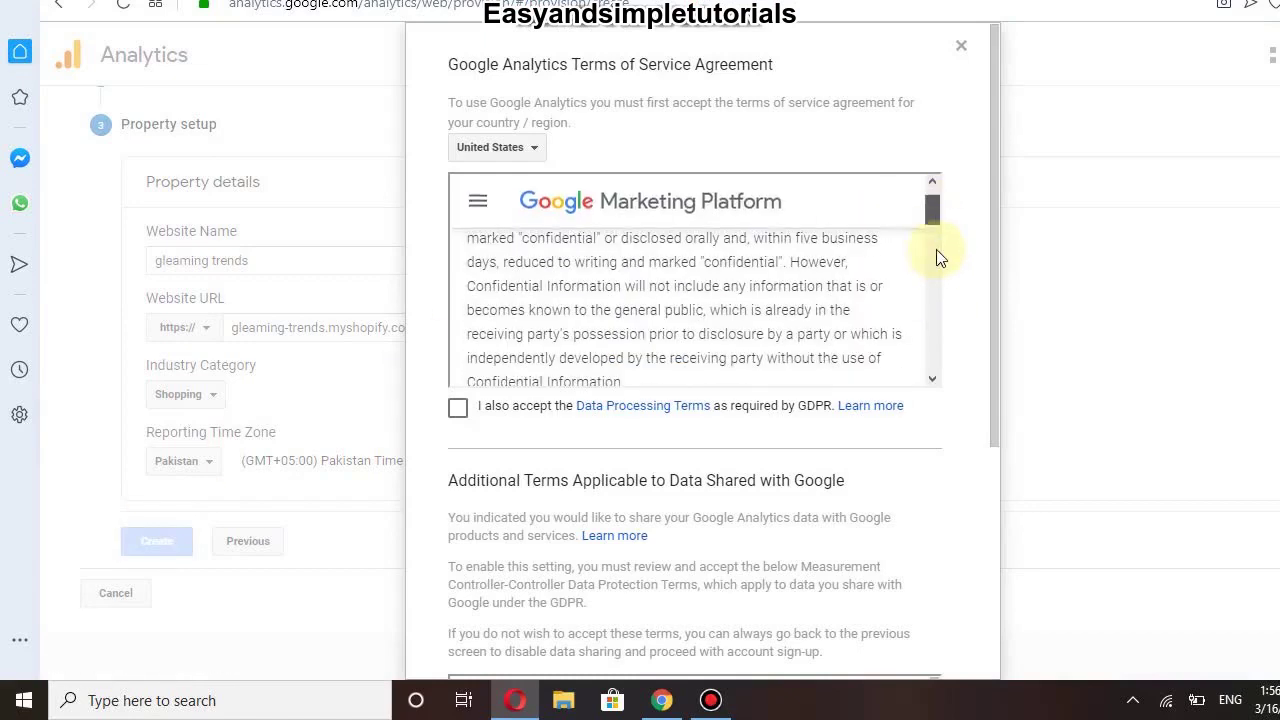
pyautogui.scroll(-10, 938, 346)
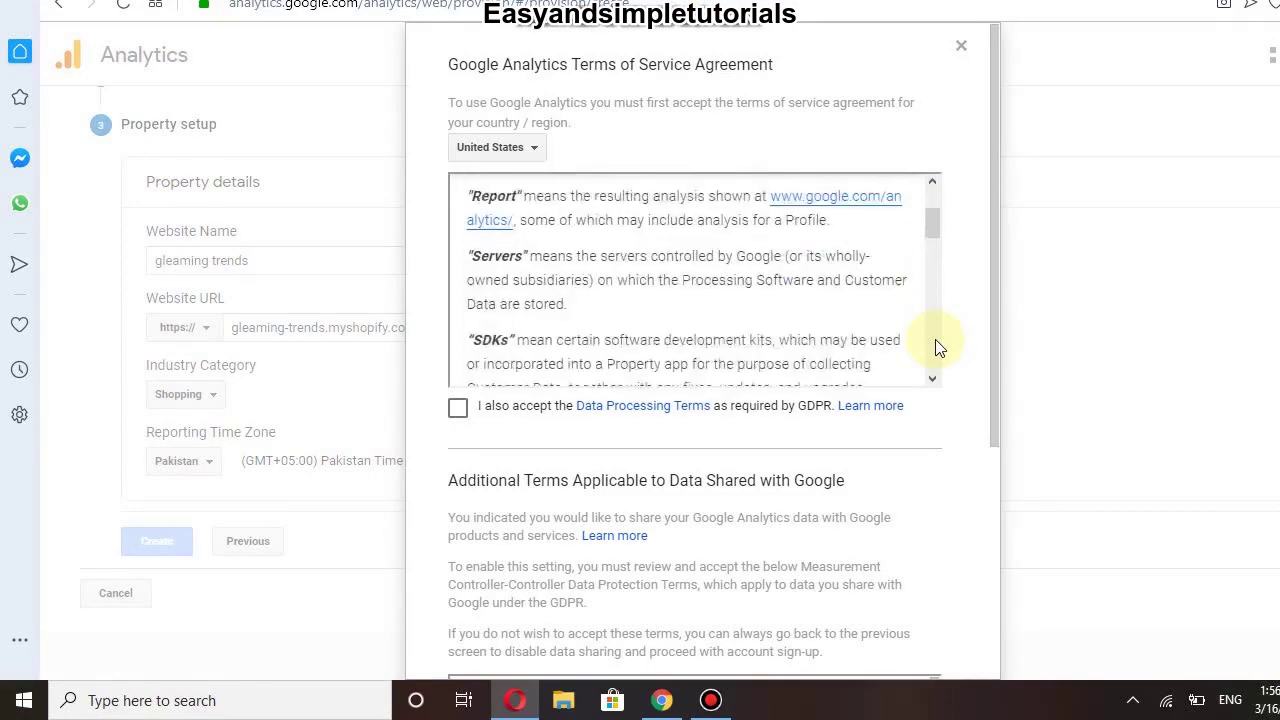
pyautogui.scroll(-3, 938, 346)
pyautogui.moveTo(935, 275); pyautogui.dragTo(934, 423)
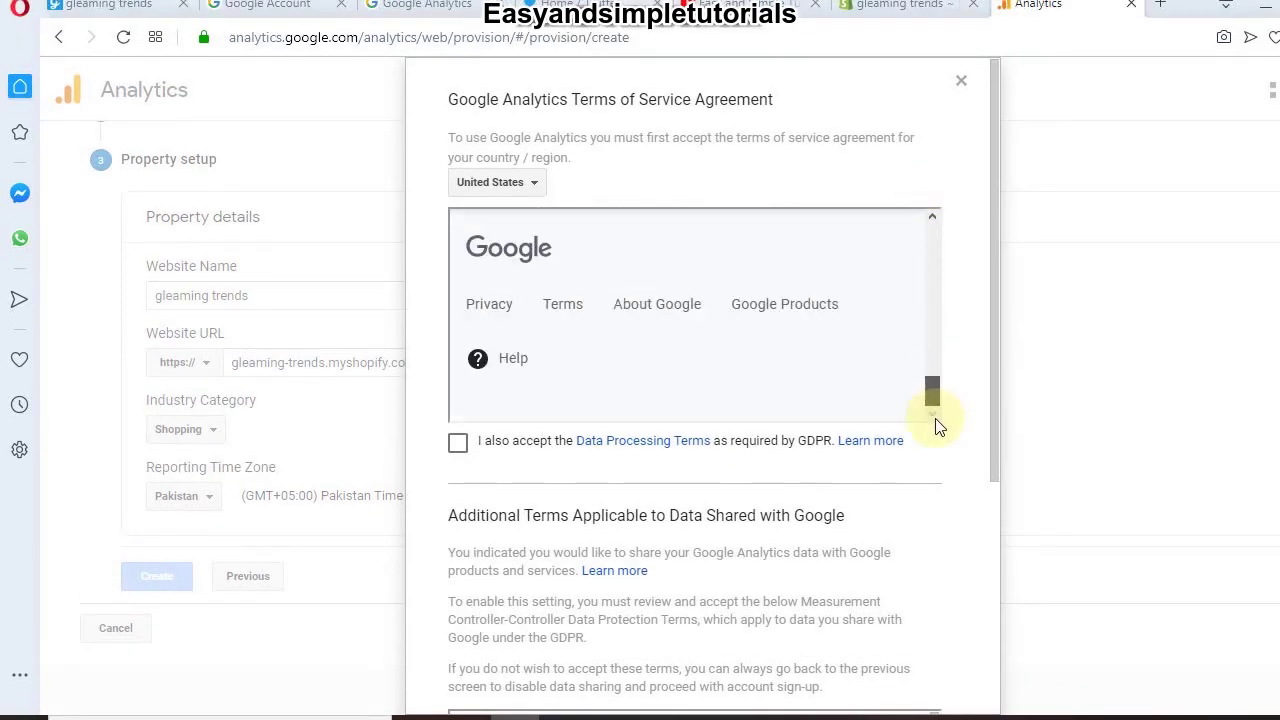
pyautogui.click(458, 445)
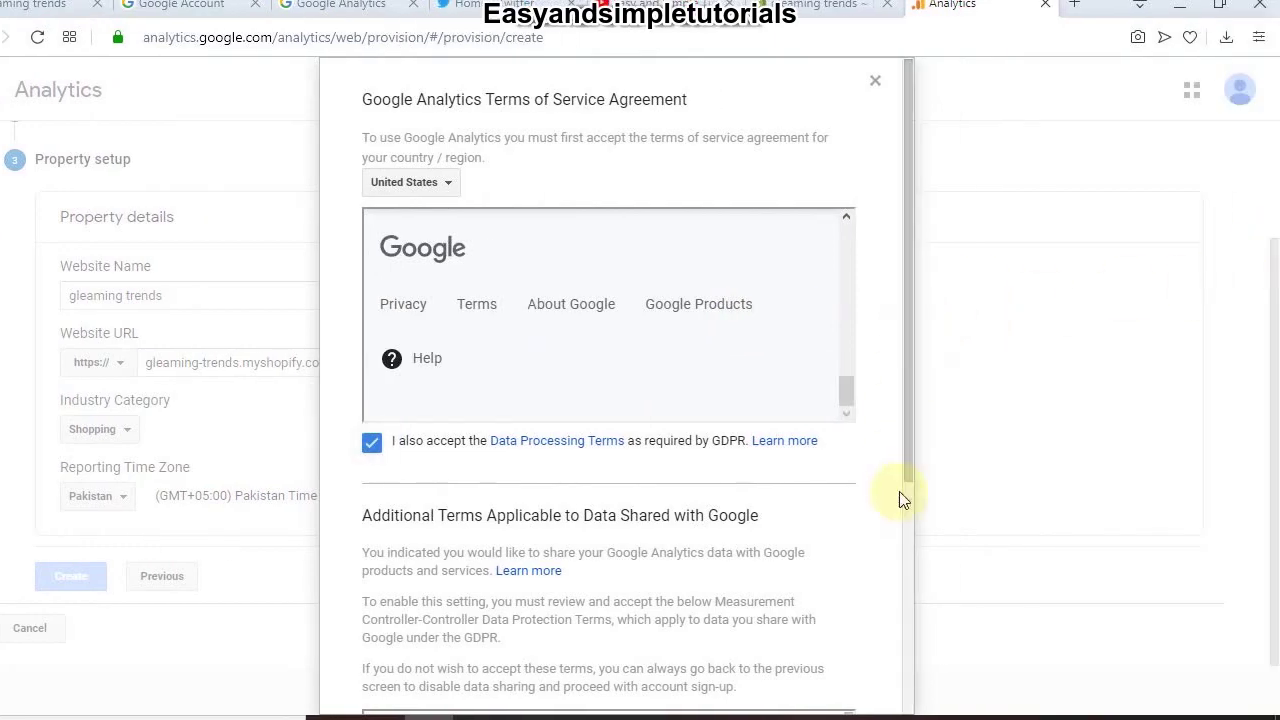
# Step: Accept the Measurement Controller-Controller Data Protection Terms and agree to the whole Terms of Service Agreement
pyautogui.scroll(-3, 906, 545)
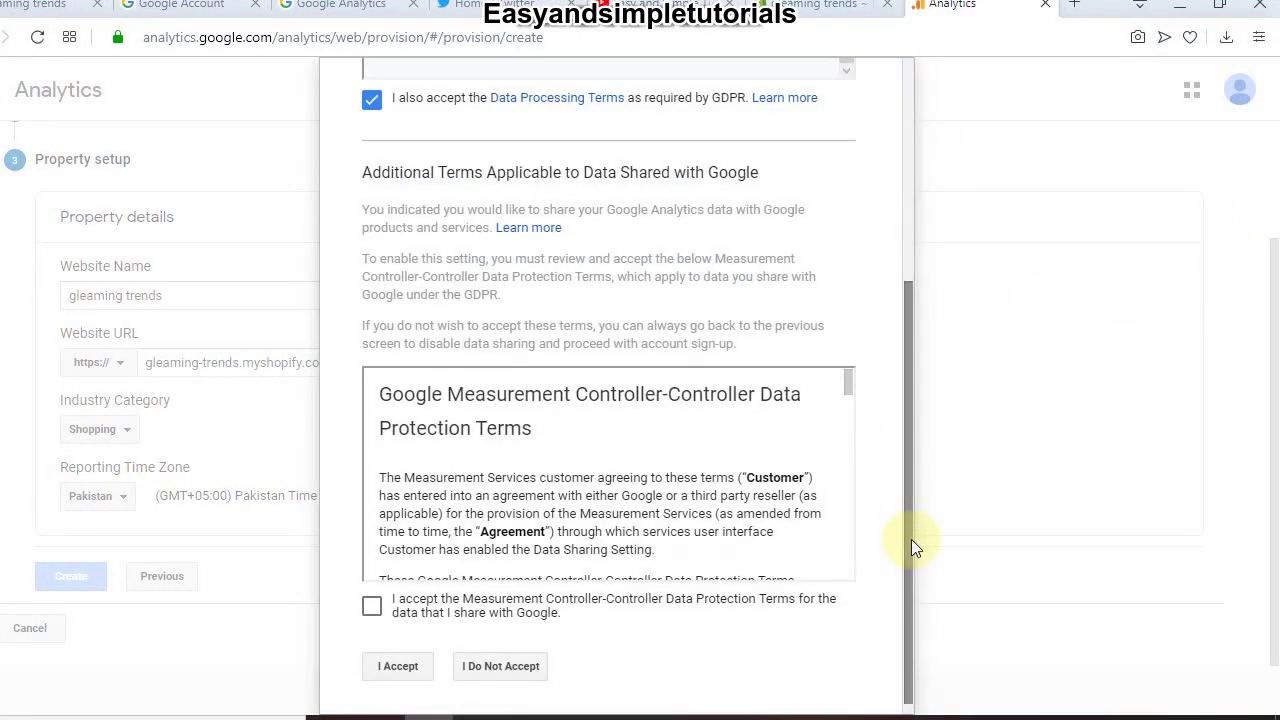
pyautogui.click(372, 572)
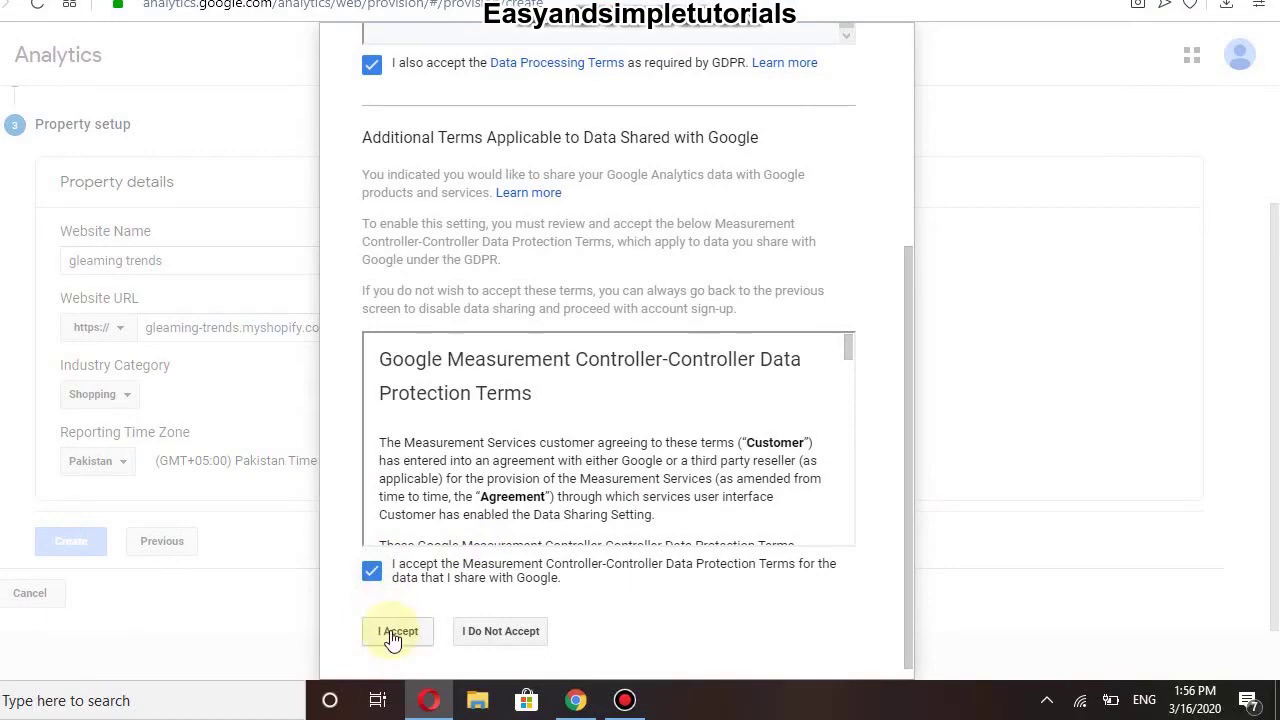
pyautogui.click(397, 631)
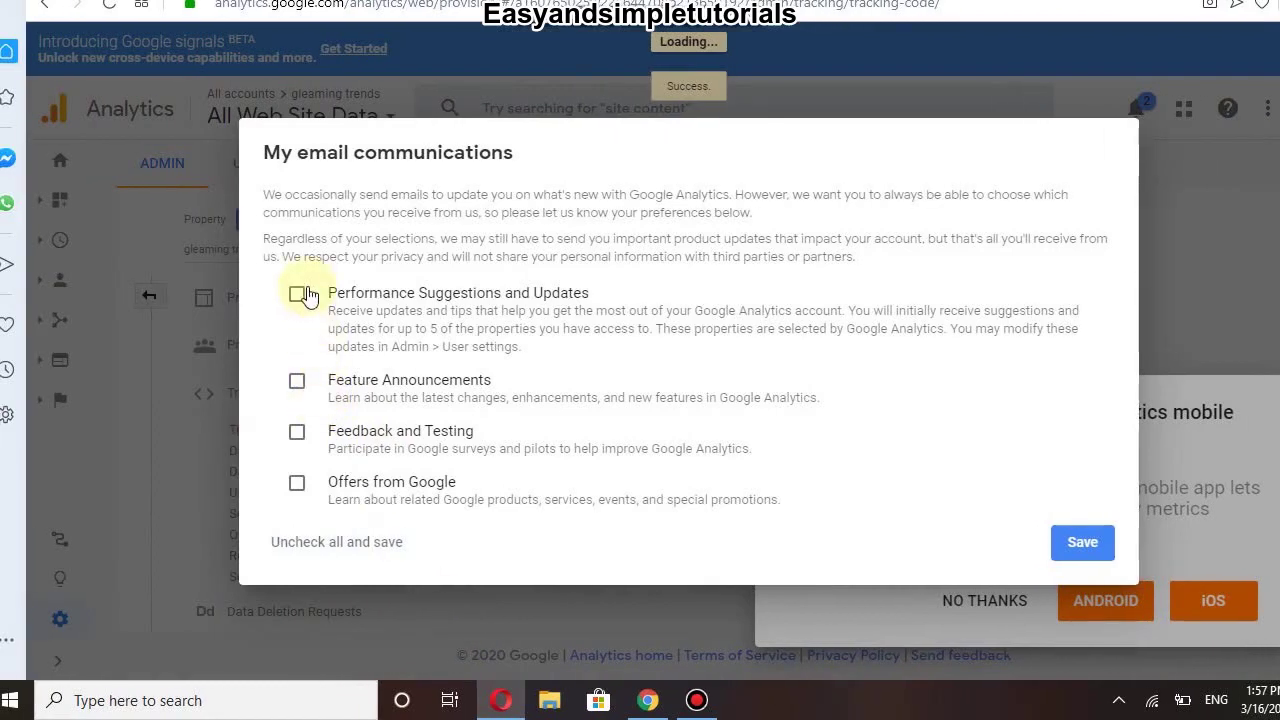
# Step: Opt in to Performance Suggestions and Updates, Feature Announcements, Feedback and Testing, and Offers from Google, and save the email preferences
pyautogui.click(311, 293)
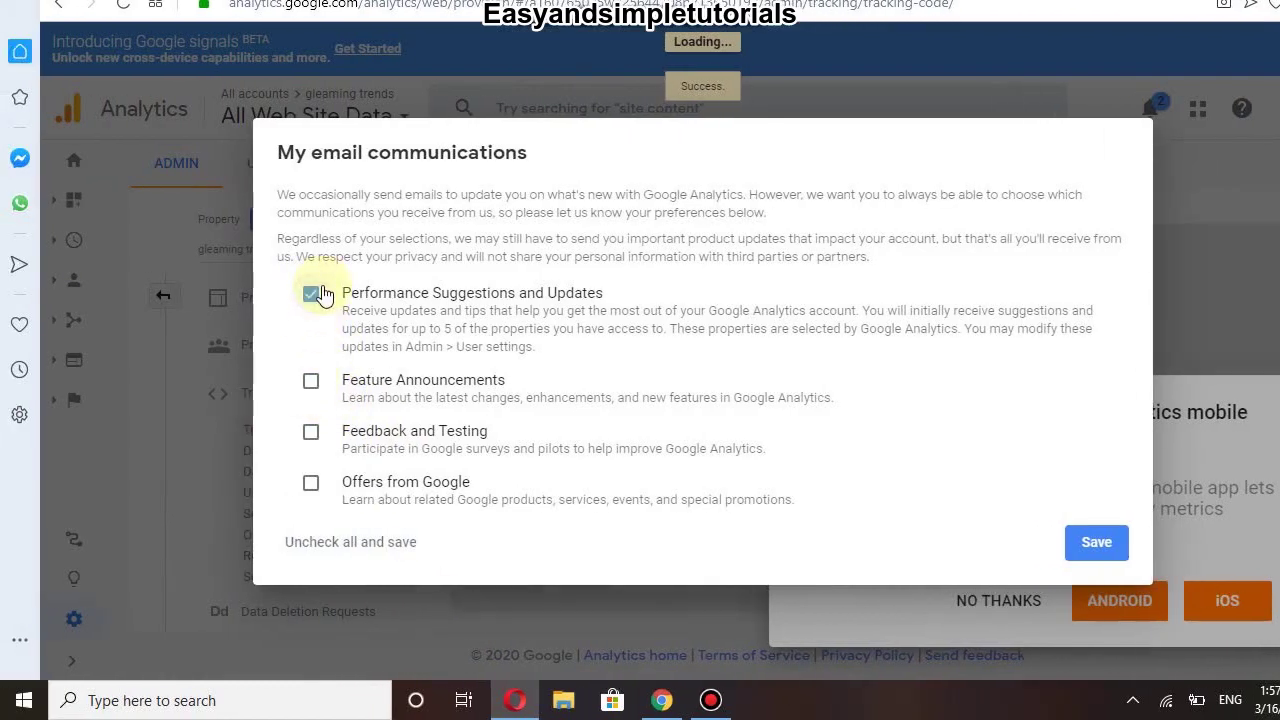
pyautogui.click(311, 381)
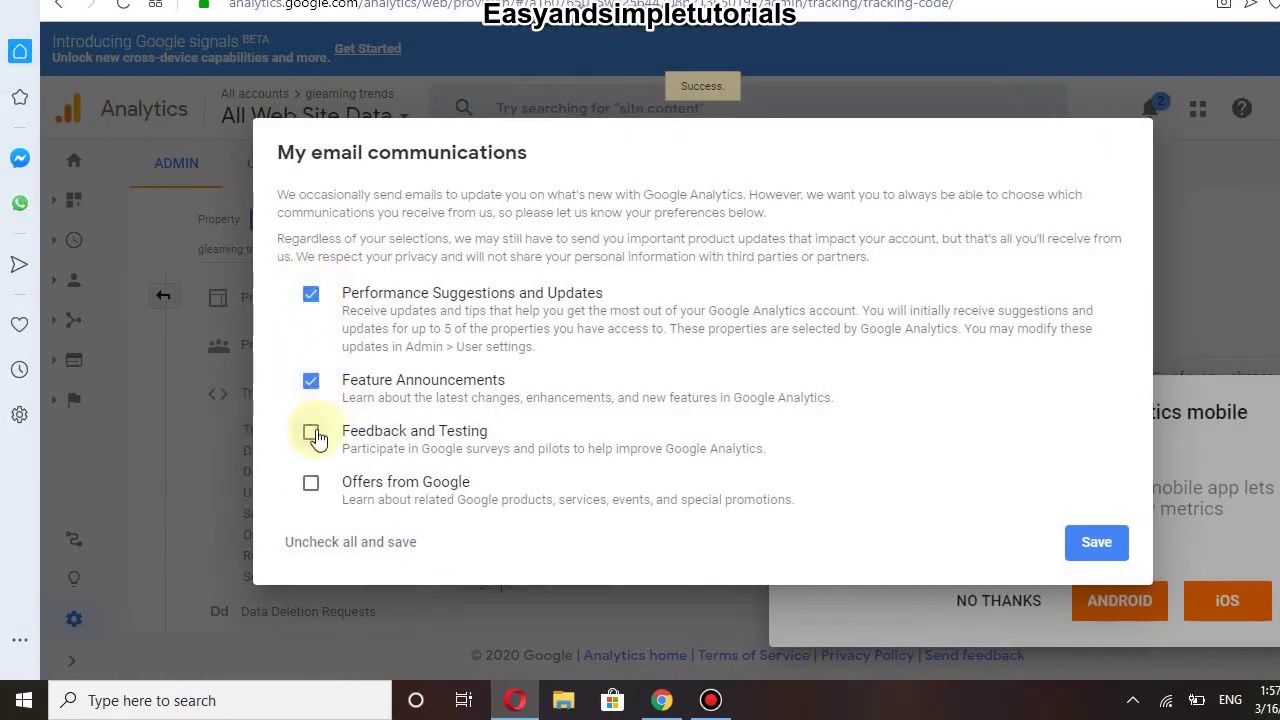
pyautogui.click(311, 431)
pyautogui.click(311, 486)
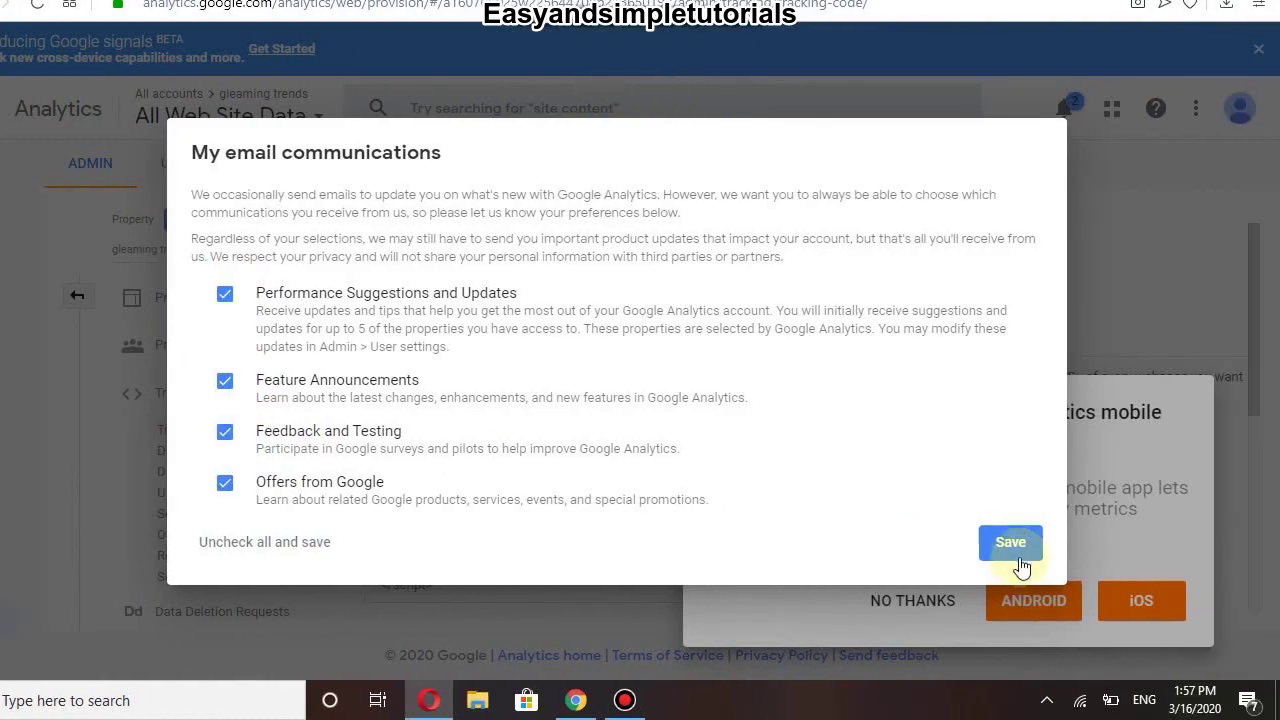
pyautogui.click(1019, 556)
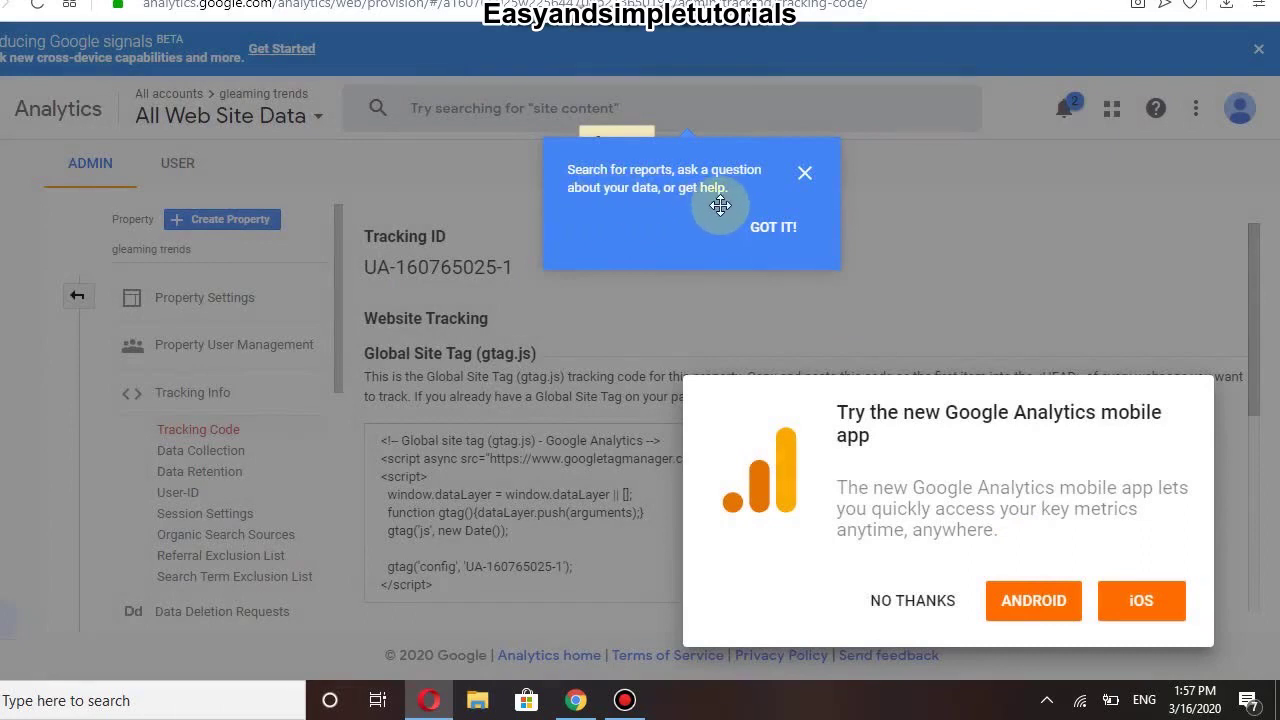
# Step: Dismiss the search tip and decline the offer of the Google Analytics mobile app
pyautogui.click(776, 228)
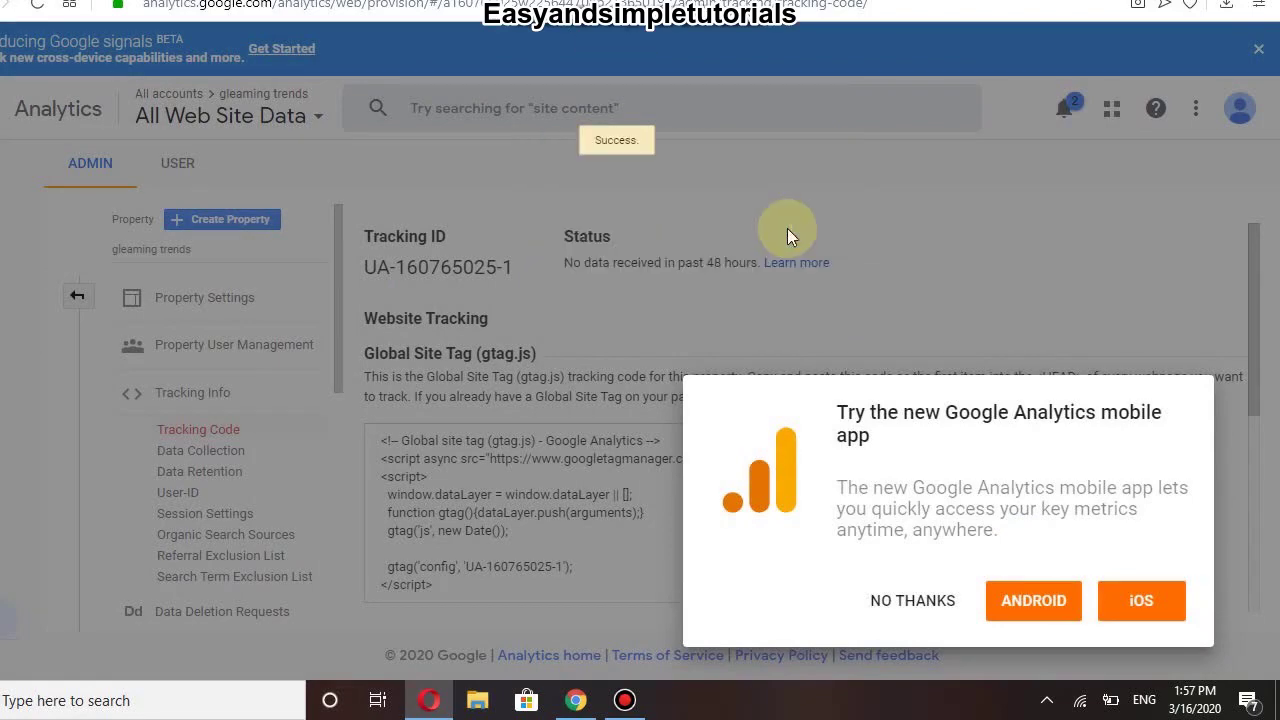
pyautogui.click(912, 600)
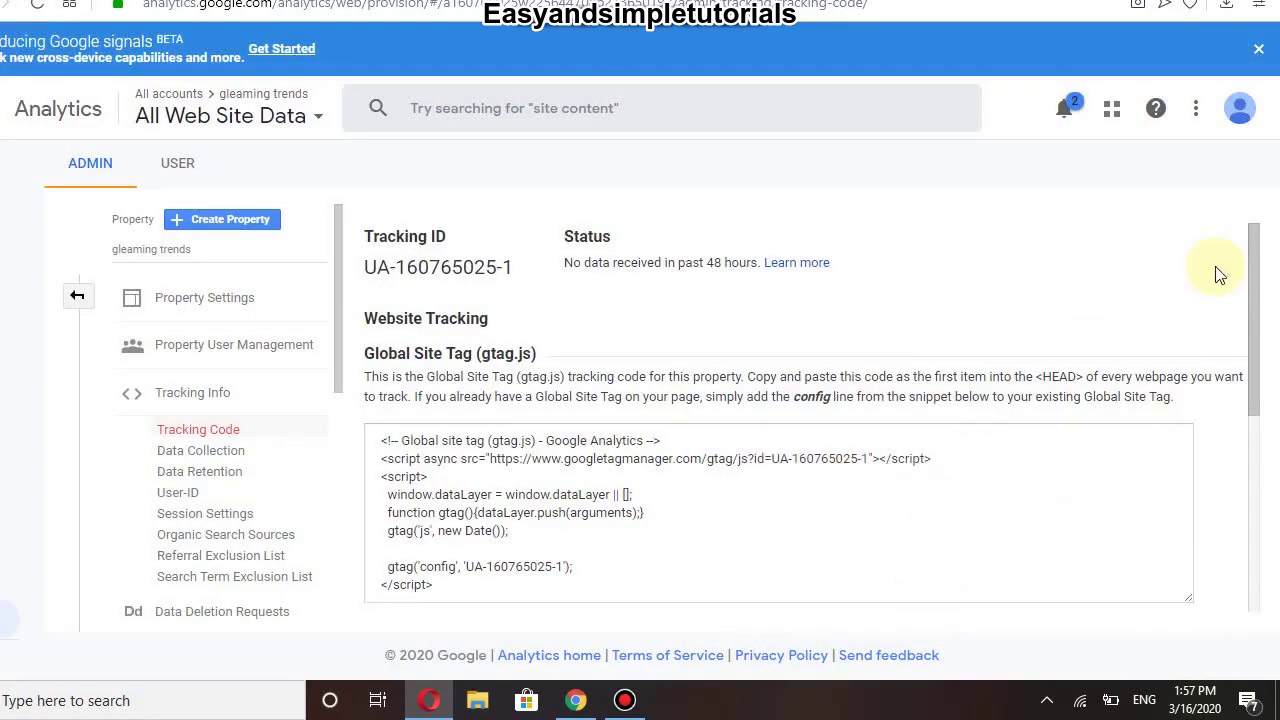
# Step: Copy only the property's Tracking ID from its tracking code page
pyautogui.moveTo(1257, 271); pyautogui.dragTo(1272, 505)
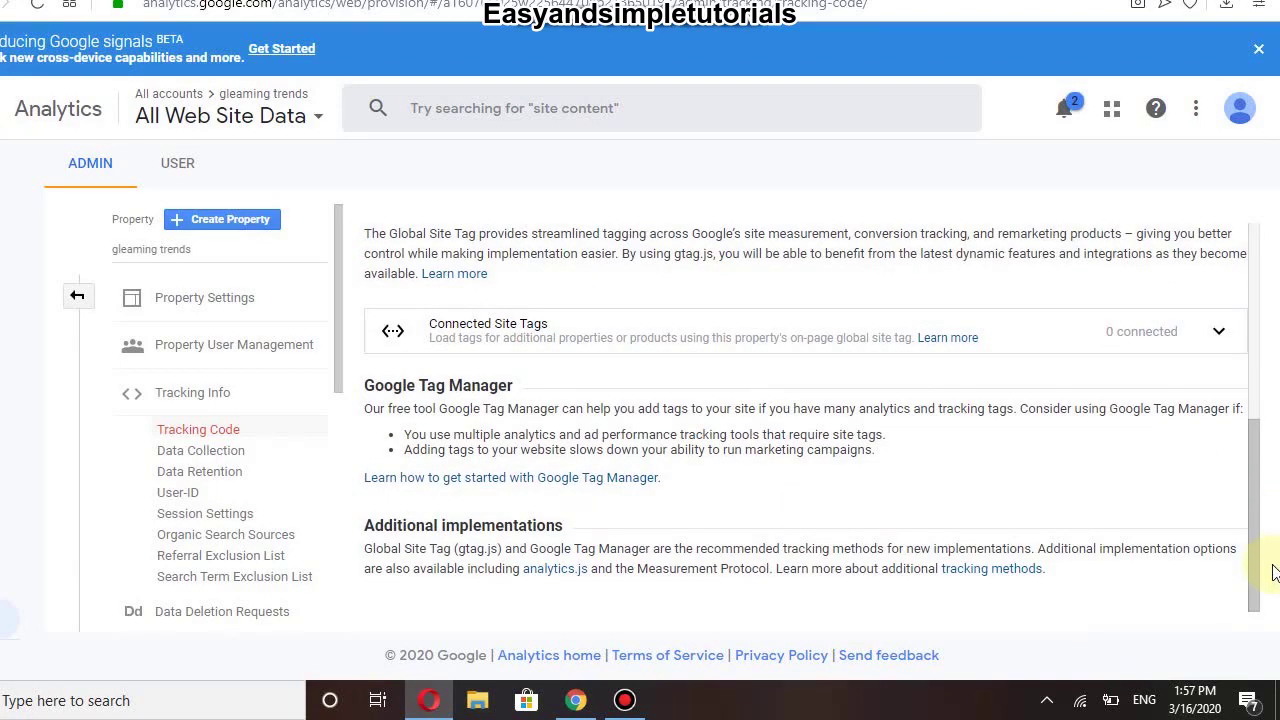
pyautogui.moveTo(1252, 480); pyautogui.dragTo(1262, 318)
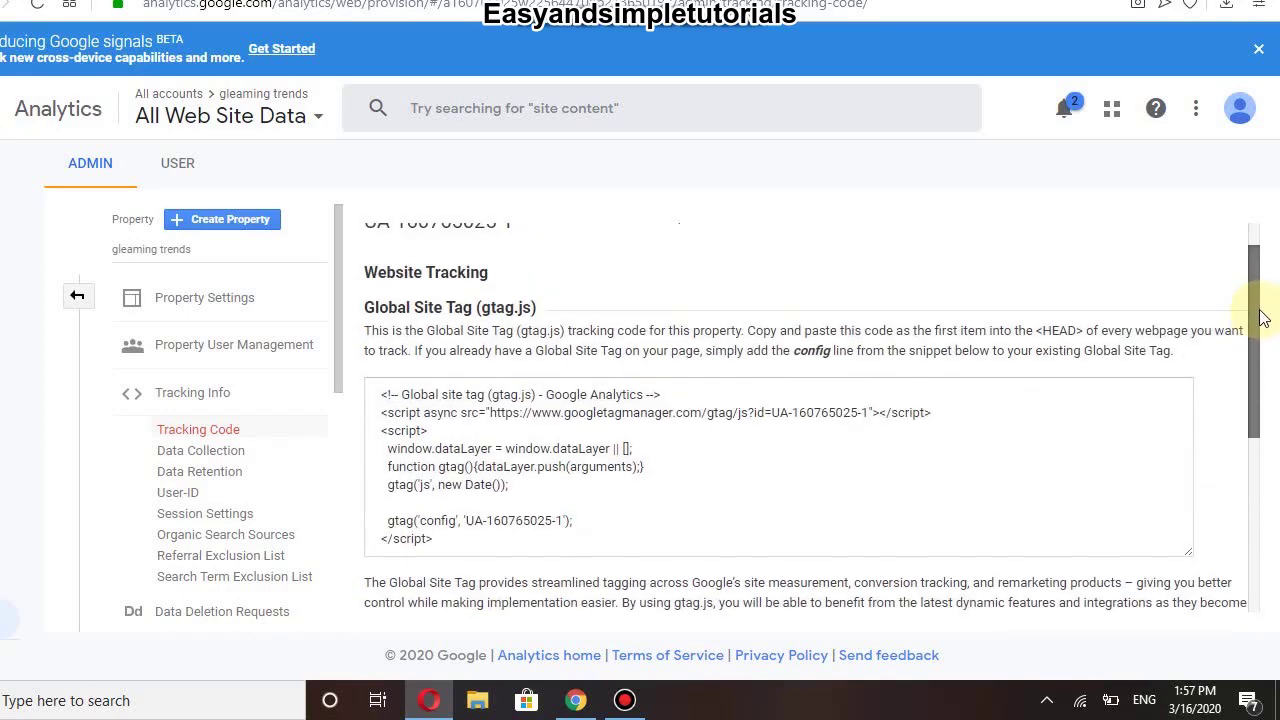
pyautogui.moveTo(1262, 318); pyautogui.dragTo(1258, 268)
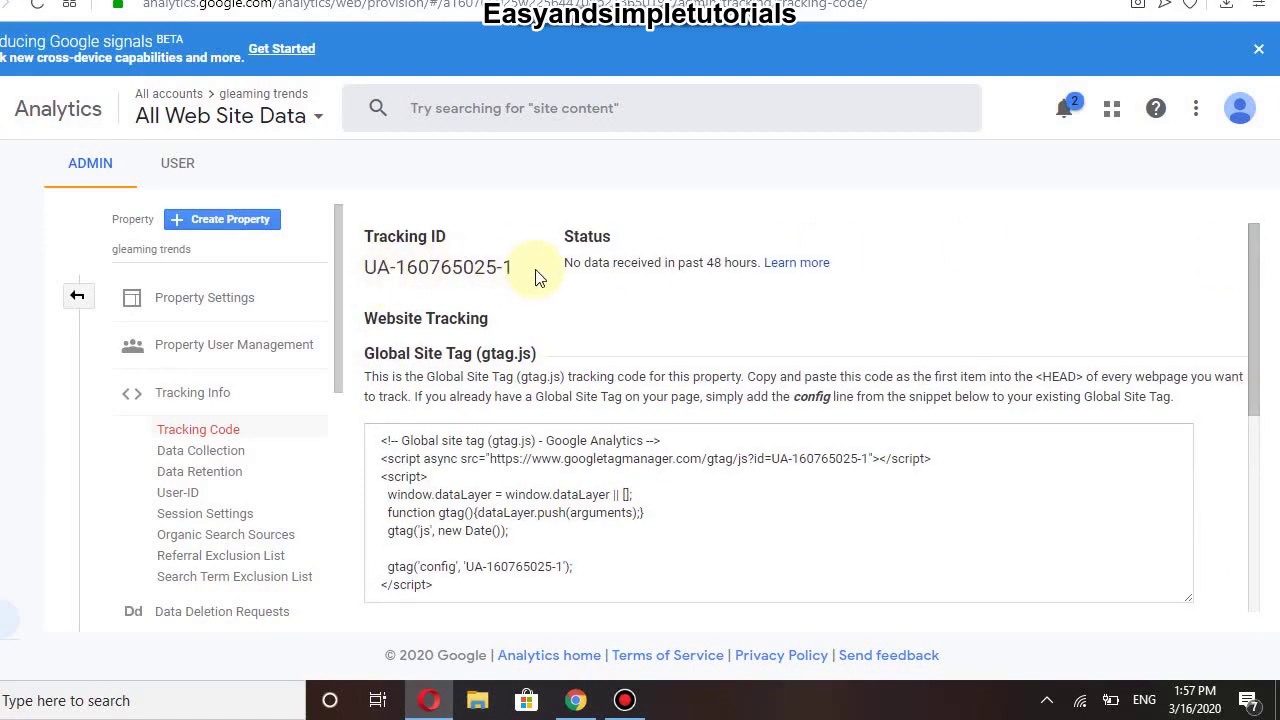
pyautogui.moveTo(514, 266); pyautogui.dragTo(360, 232)
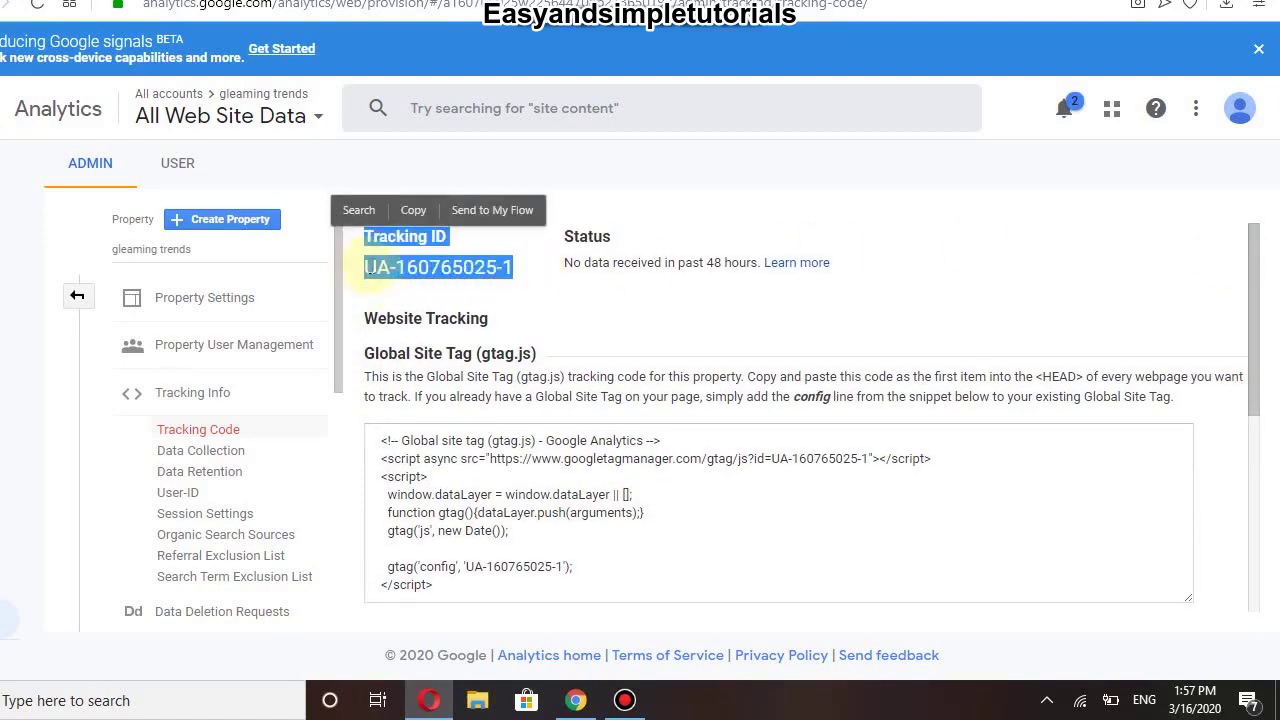
pyautogui.moveTo(551, 268)
pyautogui.mouseDown()
pyautogui.moveTo(432, 267)
pyautogui.moveTo(534, 286)
pyautogui.mouseUp()
pyautogui.click(534, 286)
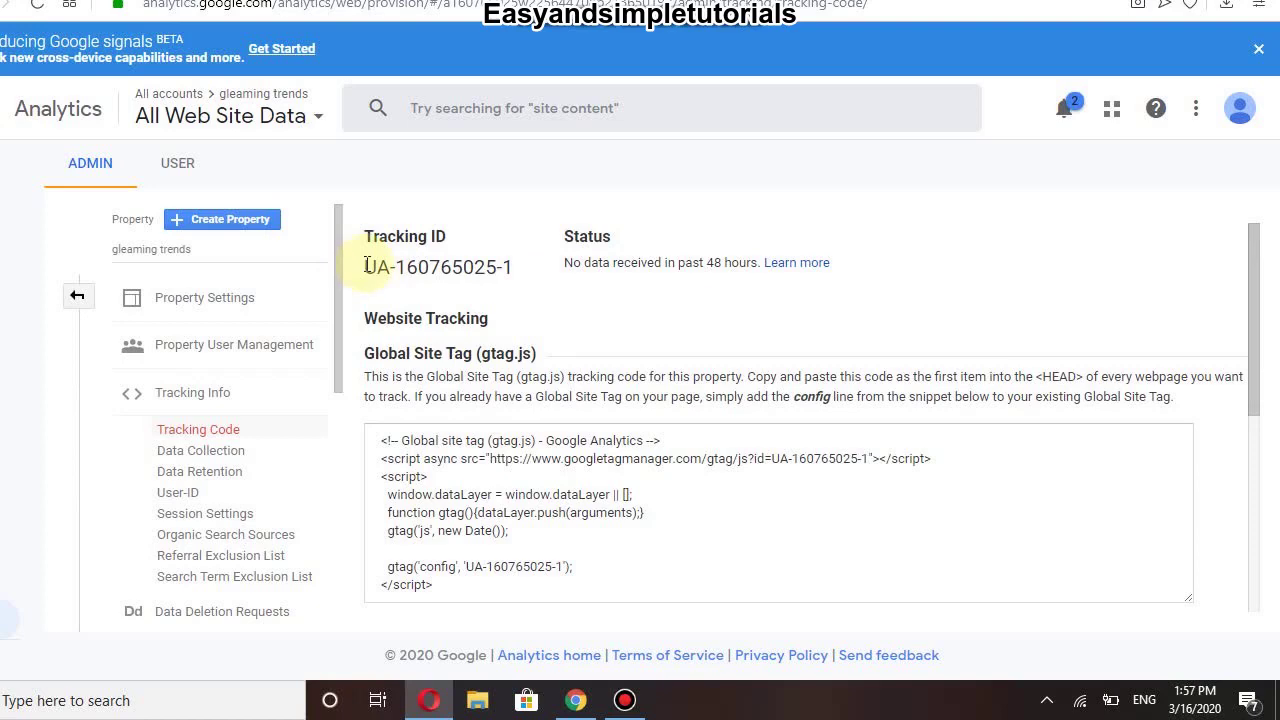
pyautogui.moveTo(366, 266); pyautogui.dragTo(530, 270)
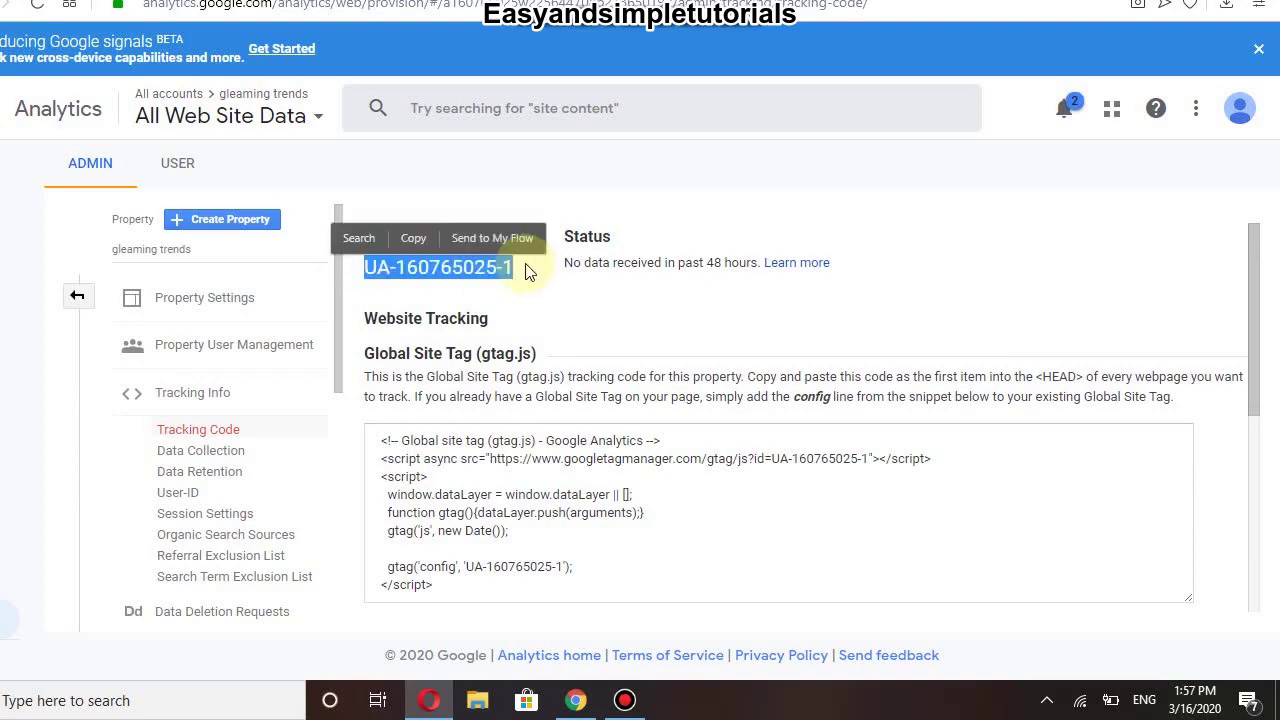
pyautogui.click(408, 236)
# Step: Switch to the Shopify store preferences, paste the copied Tracking ID as the Google Analytics account, and save
pyautogui.click(800, 15)
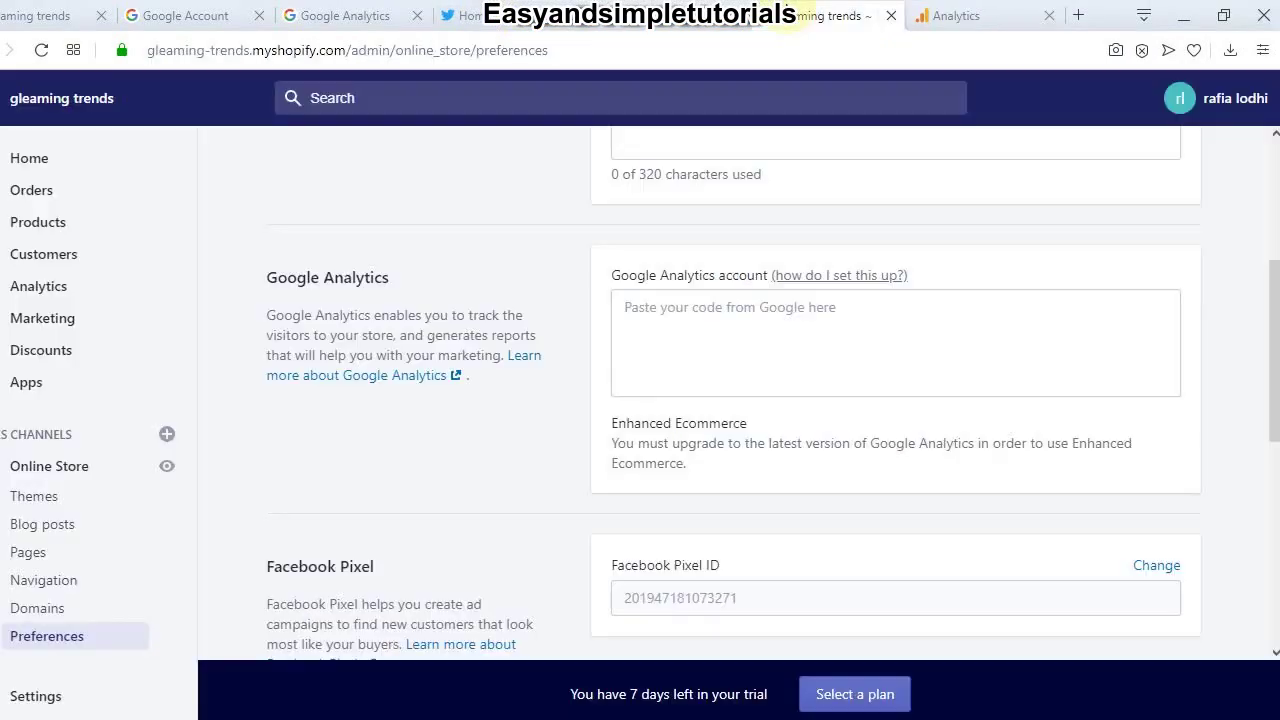
pyautogui.click(675, 315)
pyautogui.rightClick(673, 314)
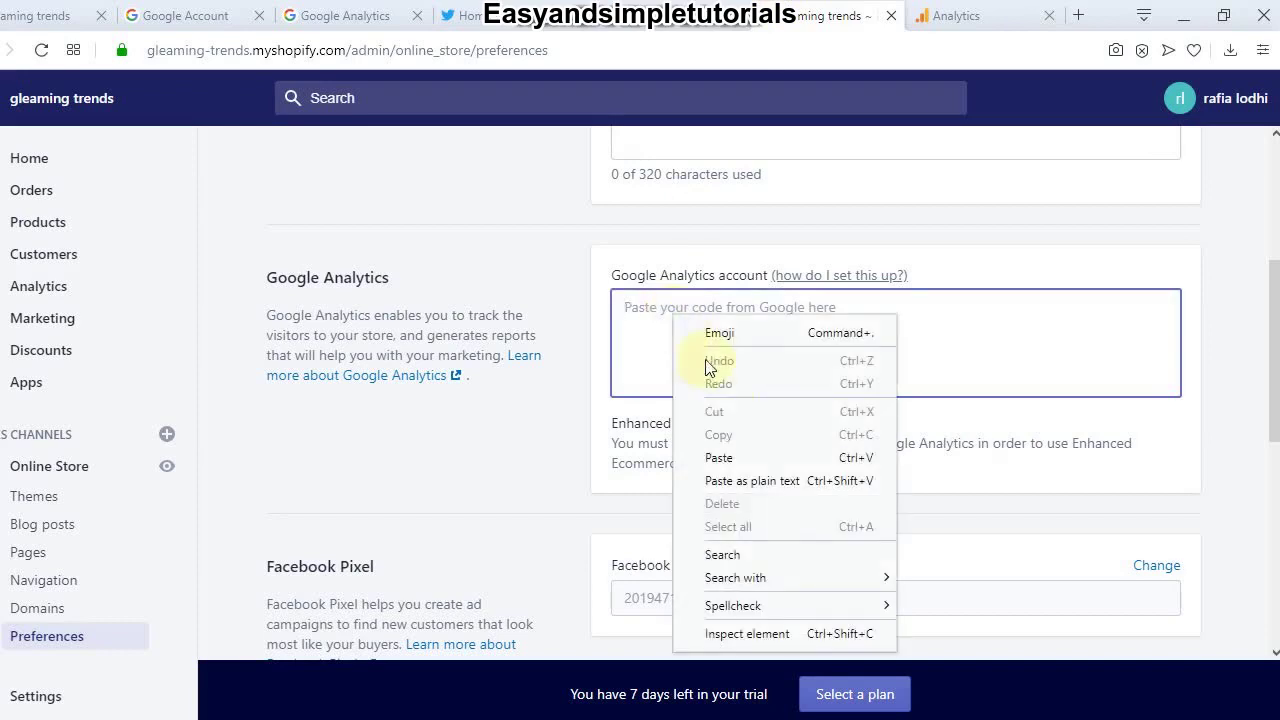
pyautogui.click(751, 458)
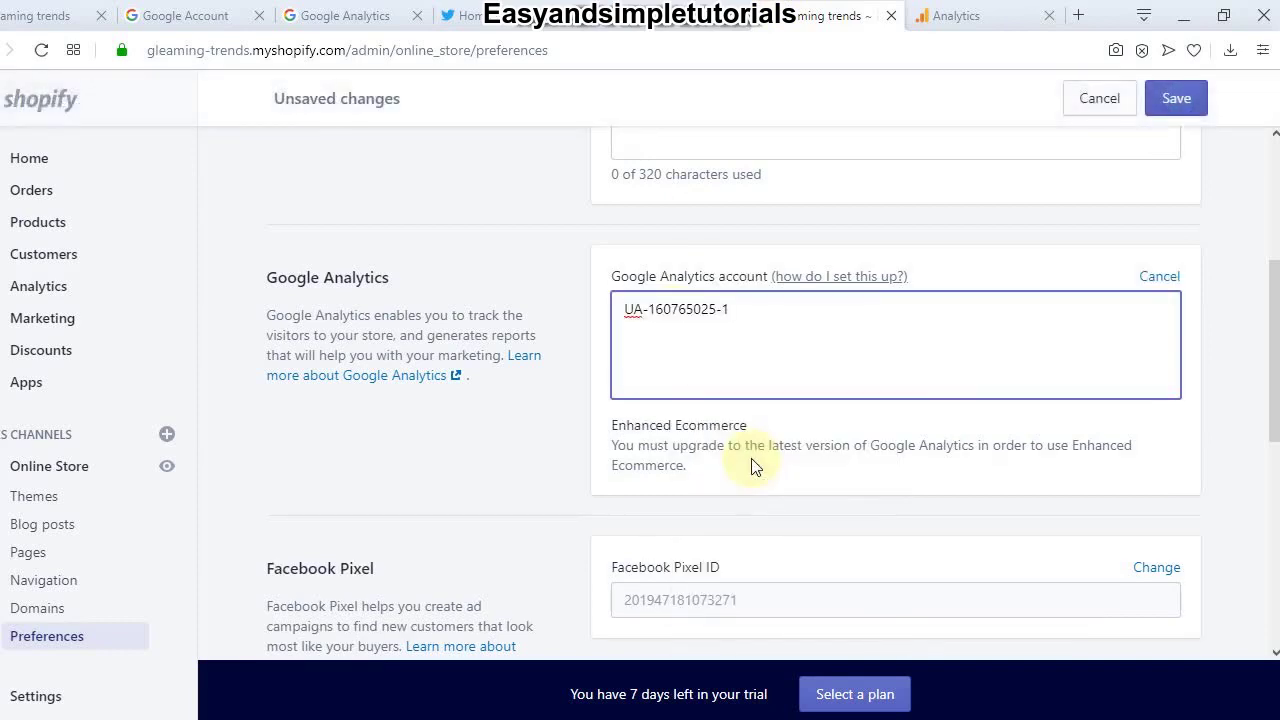
pyautogui.click(1188, 108)
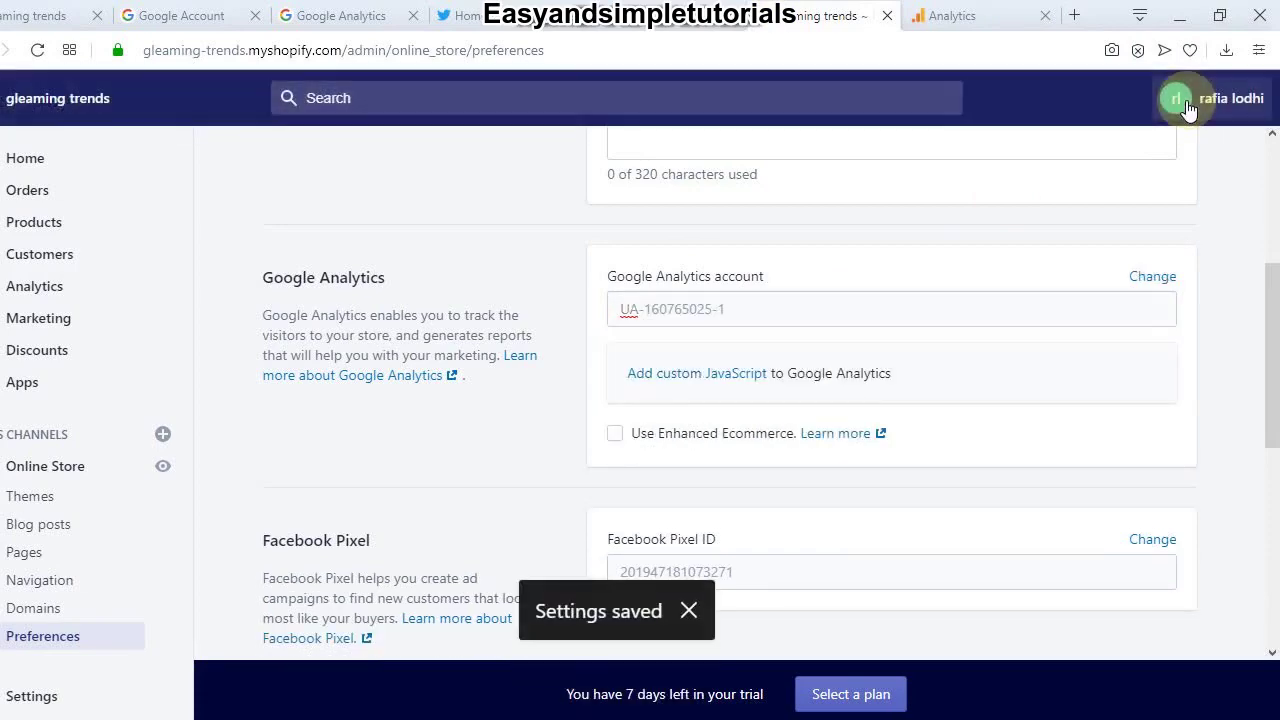
pyautogui.moveTo(1270, 325); pyautogui.dragTo(1274, 268)
pyautogui.click(957, 14)
pyautogui.click(805, 15)
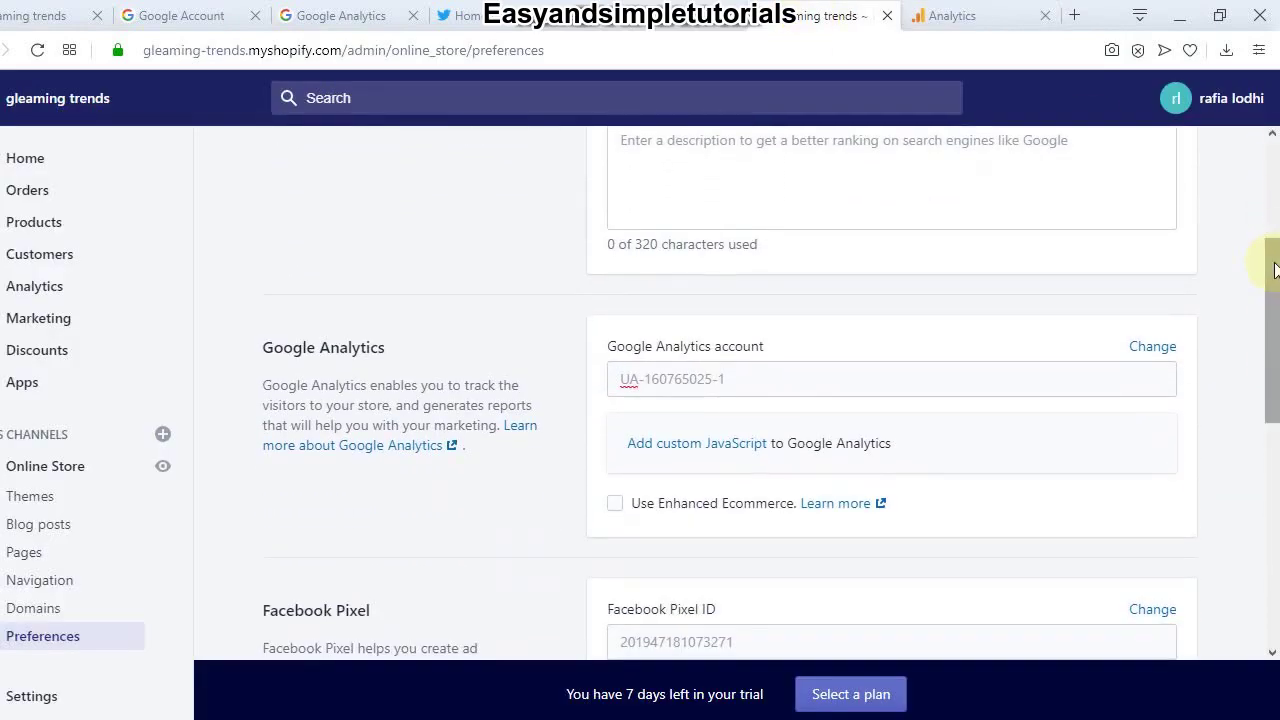